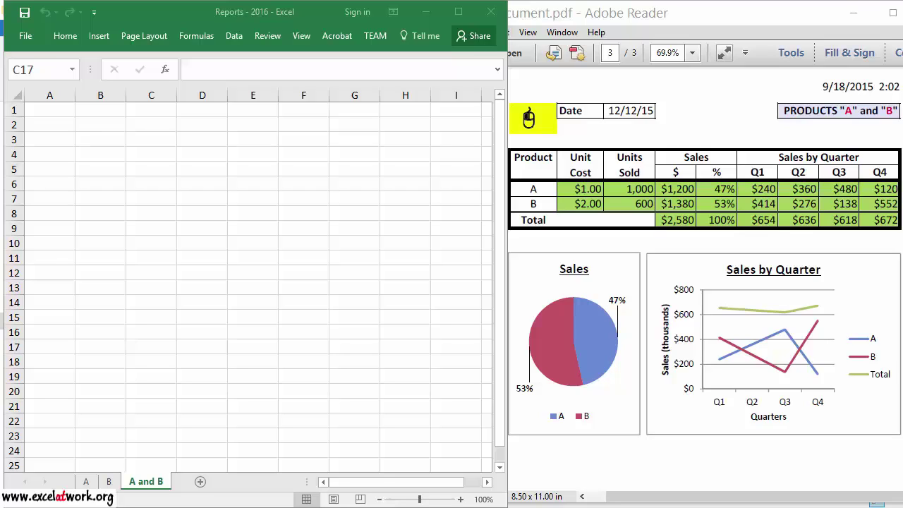
Step: Copy the whole Product "B" report with its chart, range A1:H17, from sheet B
left_click(74, 385)
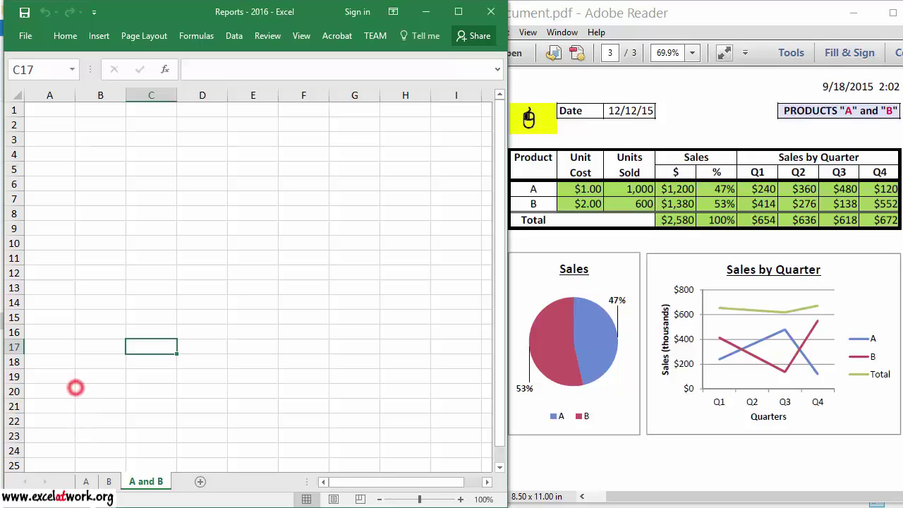
left_click(110, 481)
mouse_move(69, 468)
left_mouse_down()
mouse_move(317, 371)
mouse_move(477, 125)
mouse_move(473, 106)
left_mouse_up()
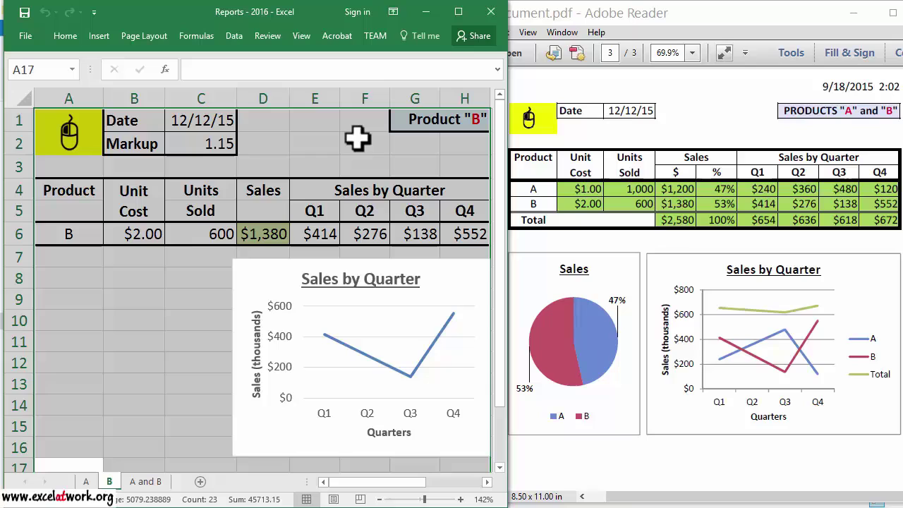
right_click(309, 145)
left_click(324, 173)
scroll(369, 191, "down", 3)
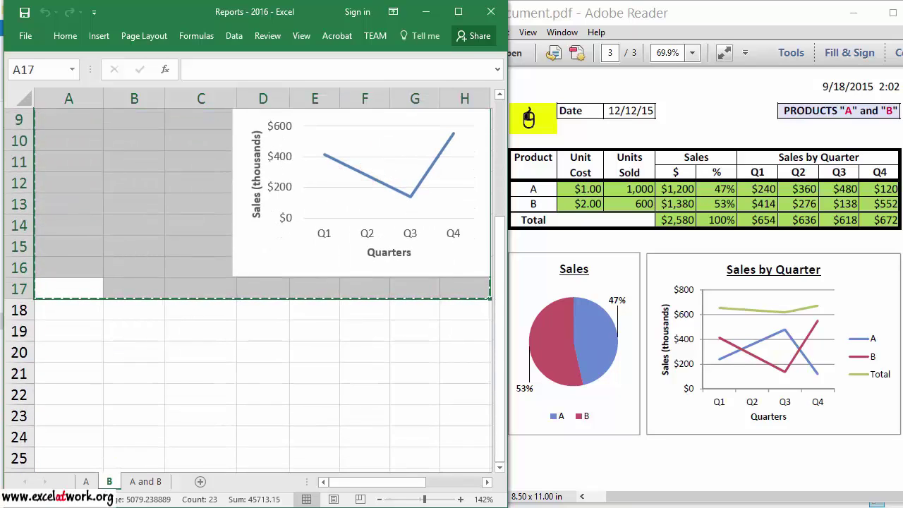
Step: Paste the copied report at cell A1 of the A and B sheet
left_click(131, 485)
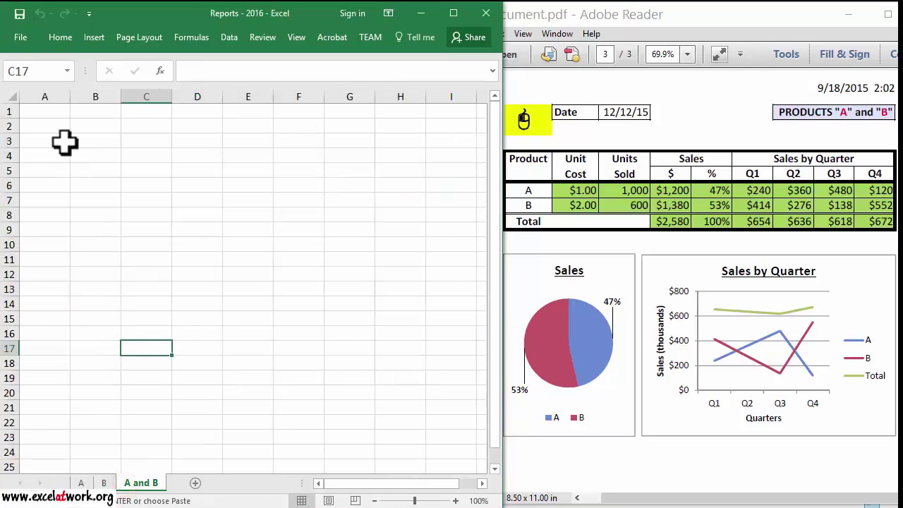
left_click(54, 110)
right_click(54, 109)
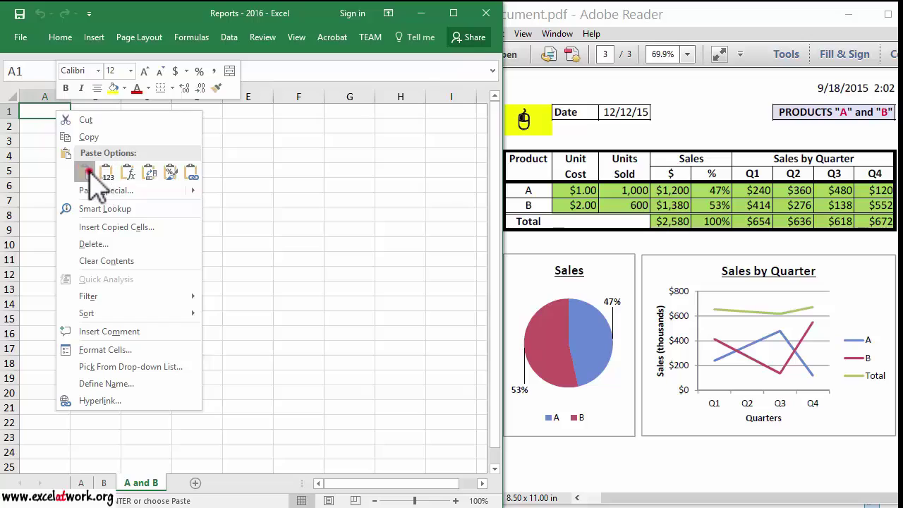
left_click(88, 126)
left_click(83, 245)
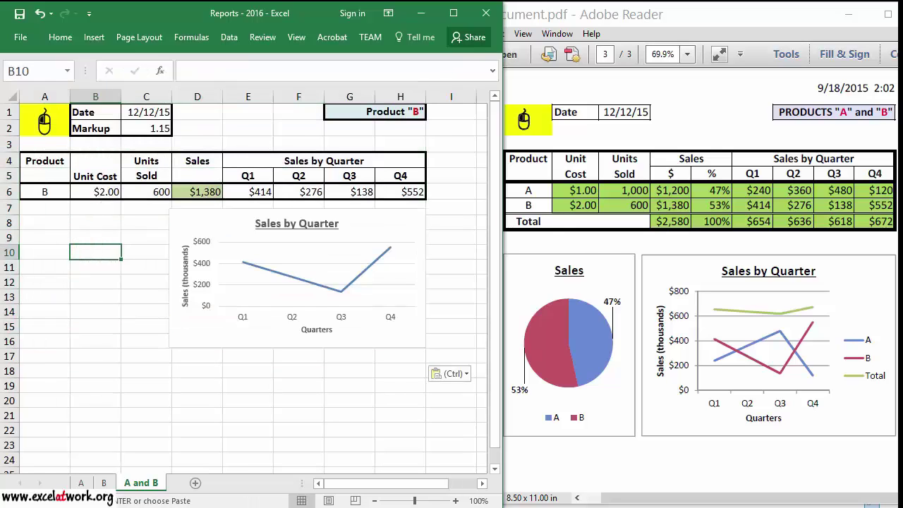
key("alt+Tab")
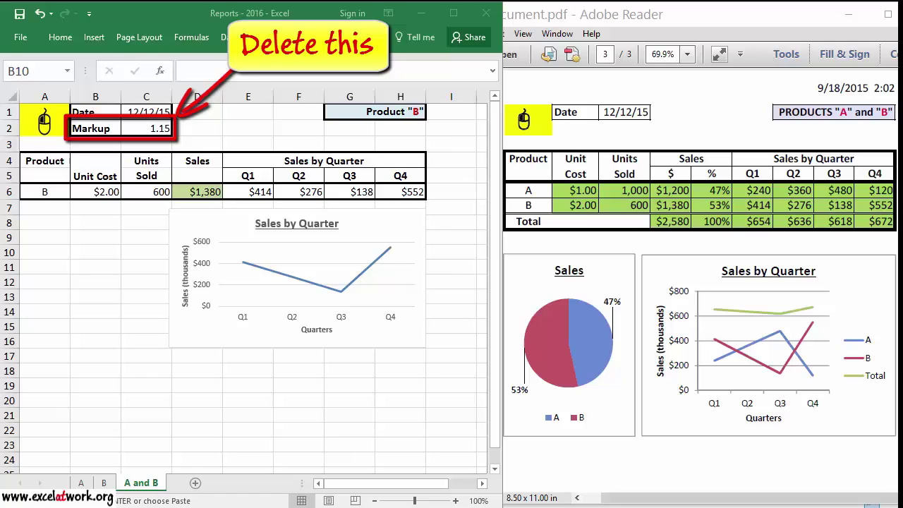
Step: Clear the Markup label and value in B2:C2, including their borders, by pasting the blank cell E2 over them
left_click(252, 130)
left_click(248, 128)
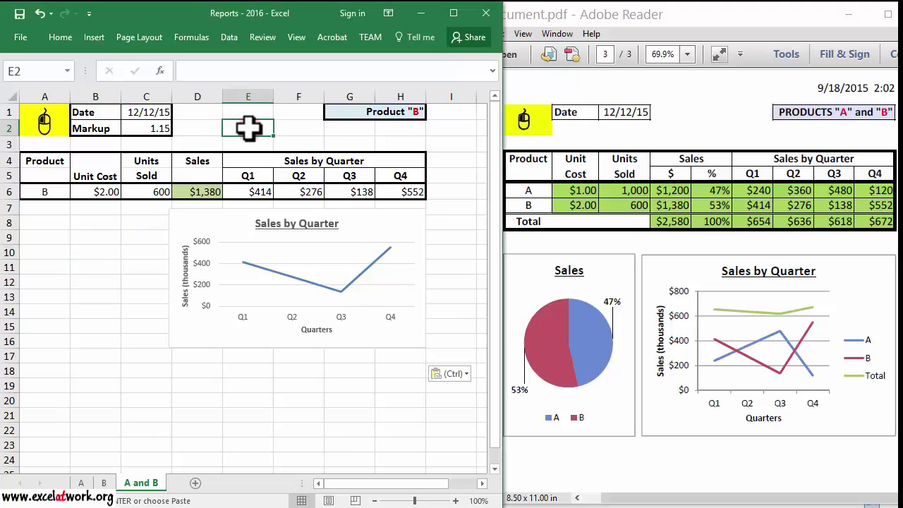
right_click(247, 128)
left_click(251, 151)
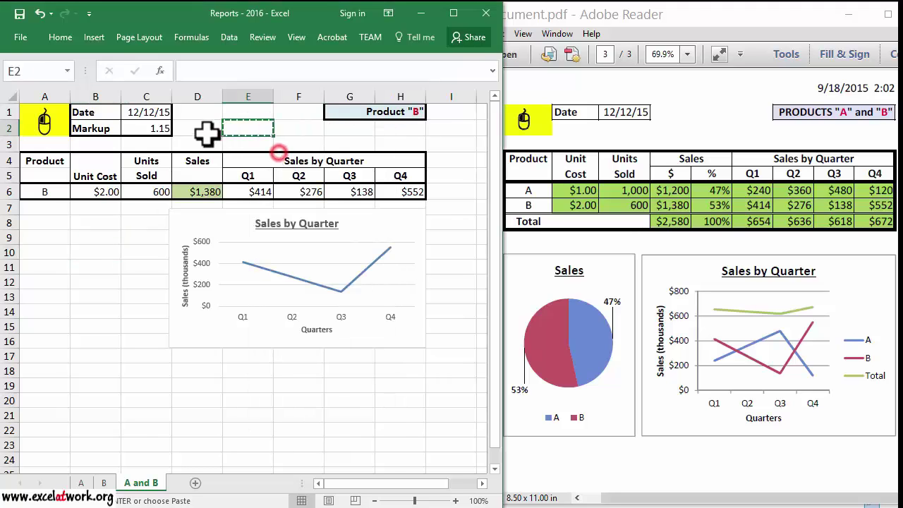
left_click_drag(147, 128, 108, 130)
right_click(107, 130)
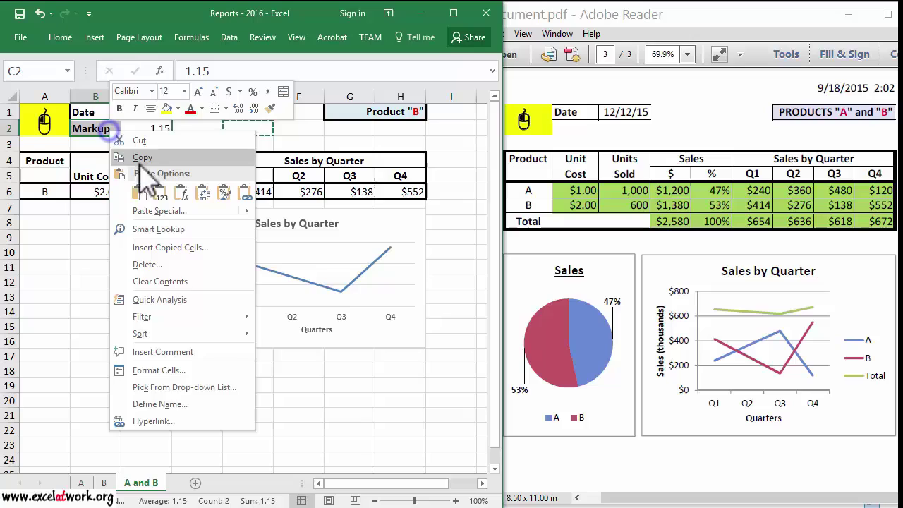
left_click(139, 201)
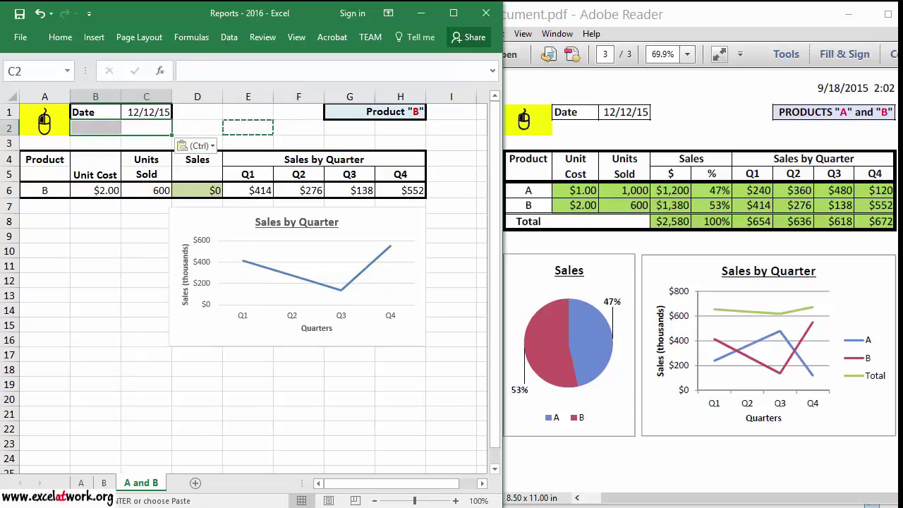
left_click(298, 125)
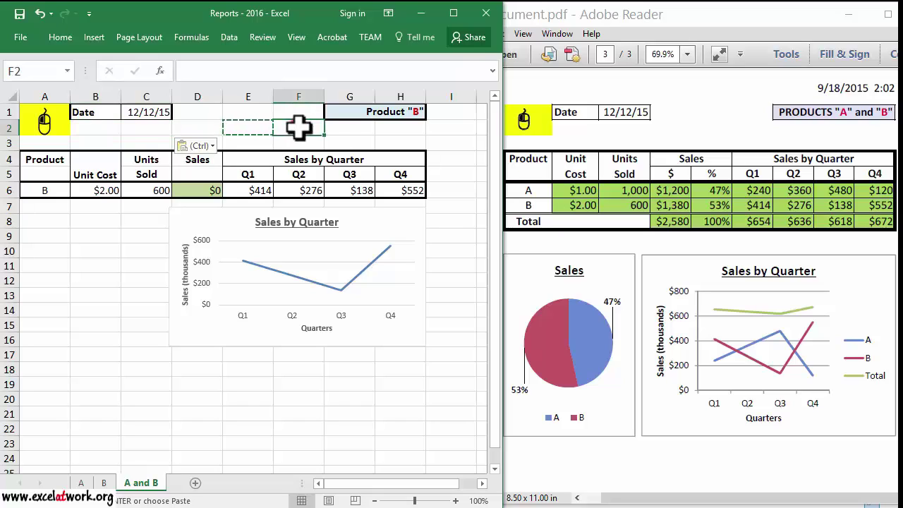
Step: Change the report title in H1 to Products "A" and "B"
left_click(402, 112)
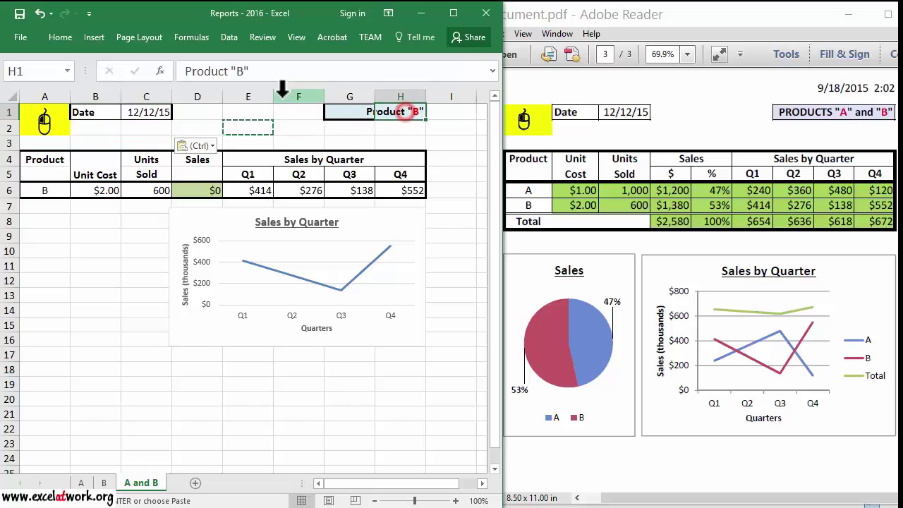
left_click(228, 70)
type("s \"A\" and")
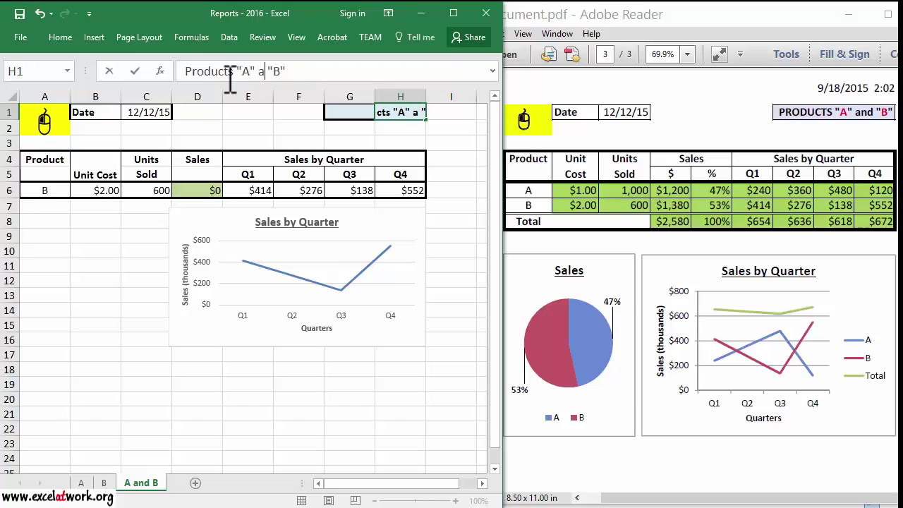
key("Return")
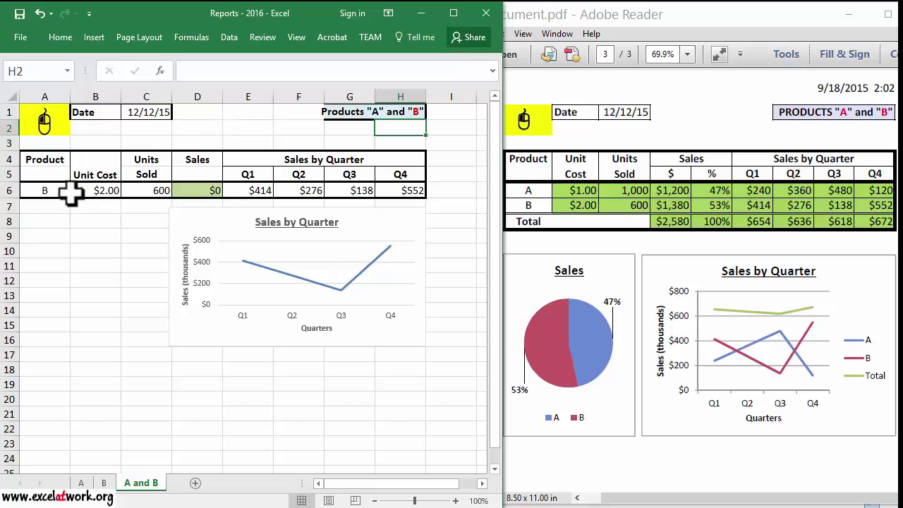
Step: Copy product row 6 and insert the copies as rows 7 and 8 of the table
left_click(10, 190)
right_click(10, 189)
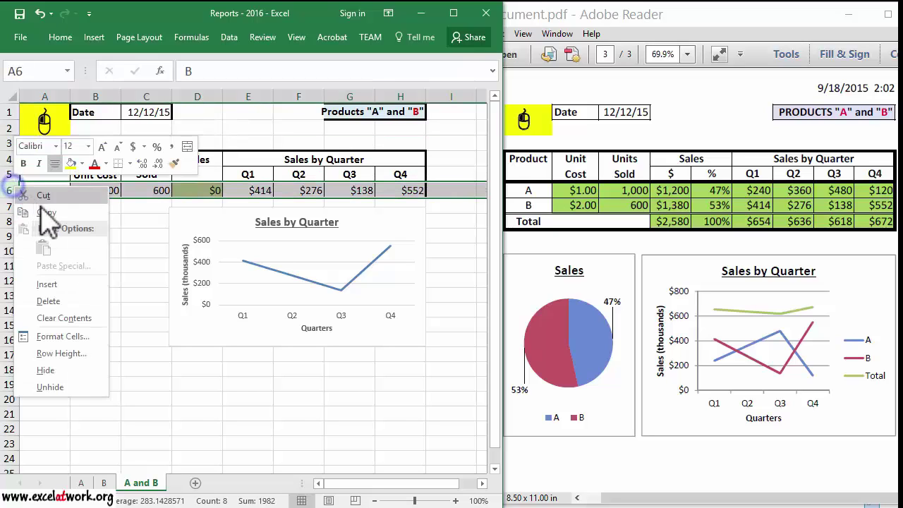
left_click(29, 196)
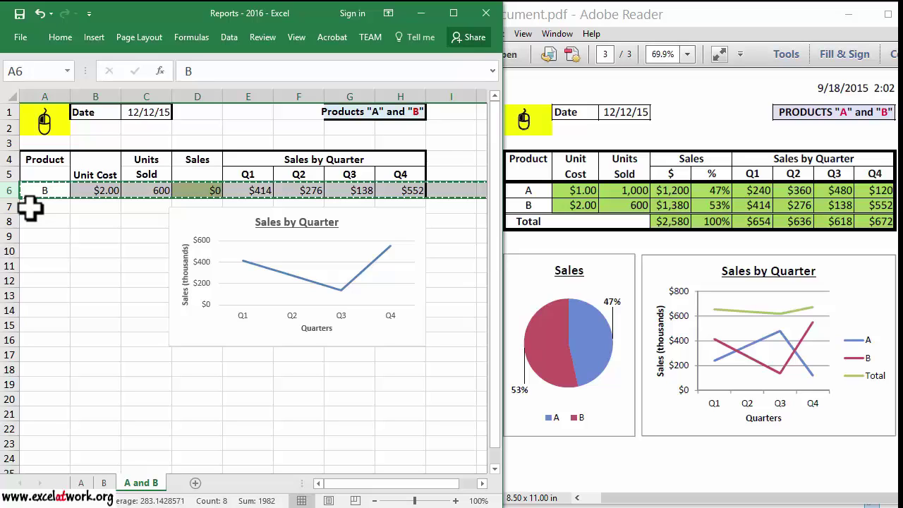
left_click_drag(10, 206, 35, 222)
right_click(35, 221)
left_click(84, 315)
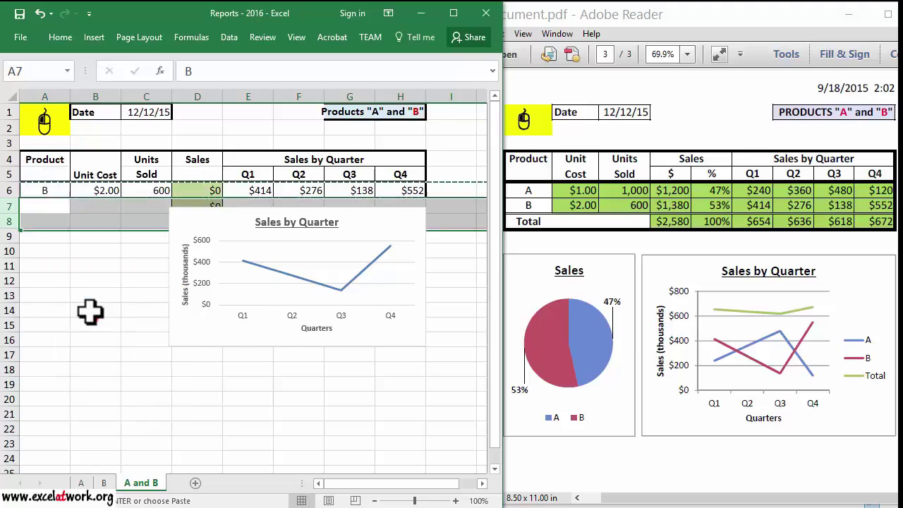
left_click(78, 296)
key("Escape")
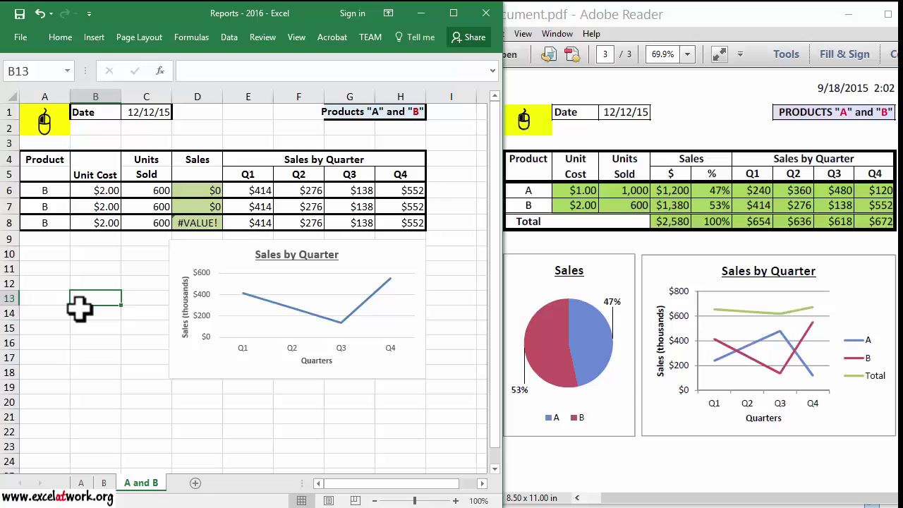
Step: Open a second window of the Reports - 2016 workbook and arrange the two windows one above the other
left_click(296, 37)
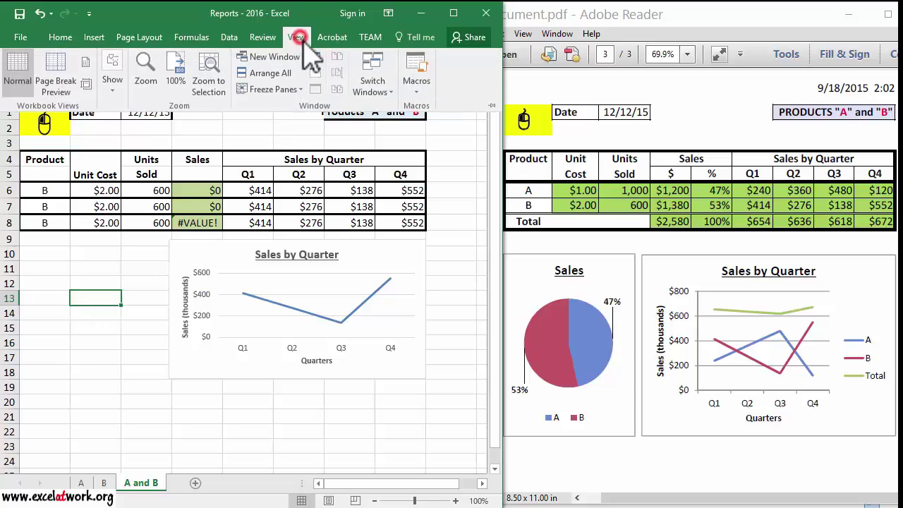
left_click(273, 57)
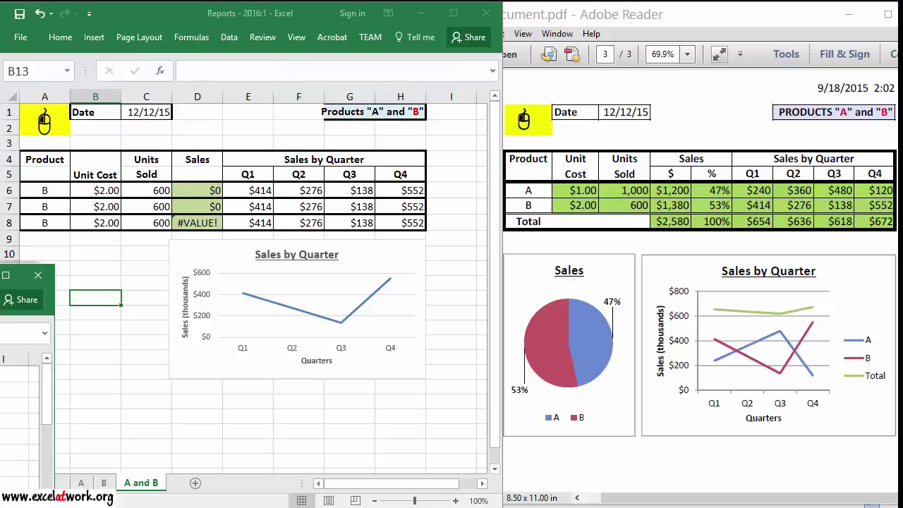
left_click_drag(202, 221, 263, 237)
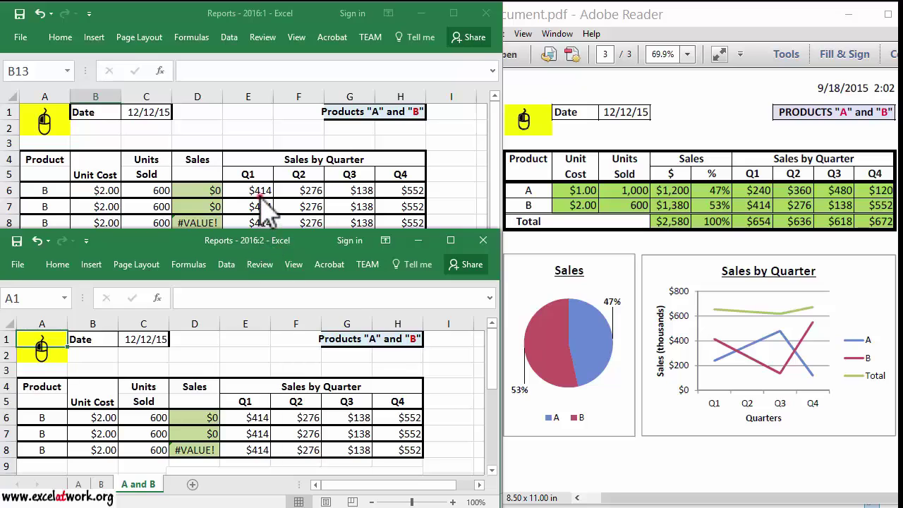
left_click(257, 194)
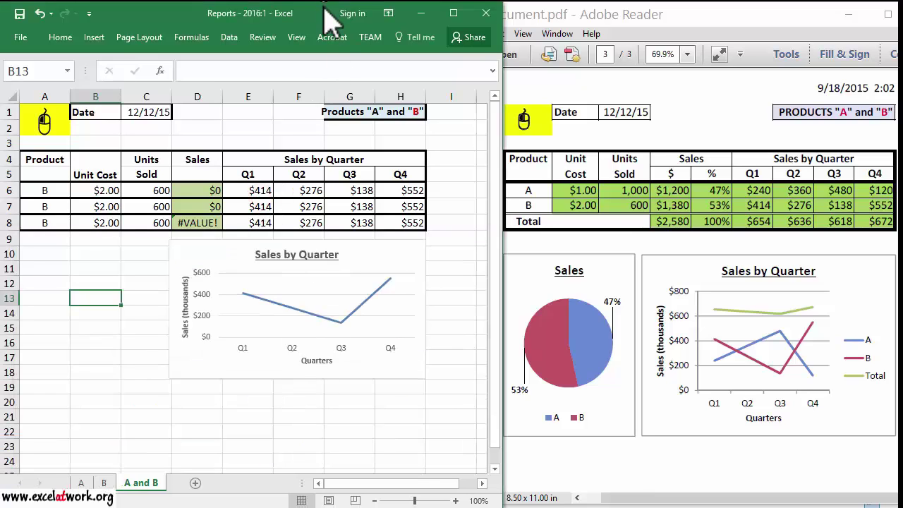
left_click_drag(321, 13, 303, 17)
left_click_drag(246, 339, 258, 281)
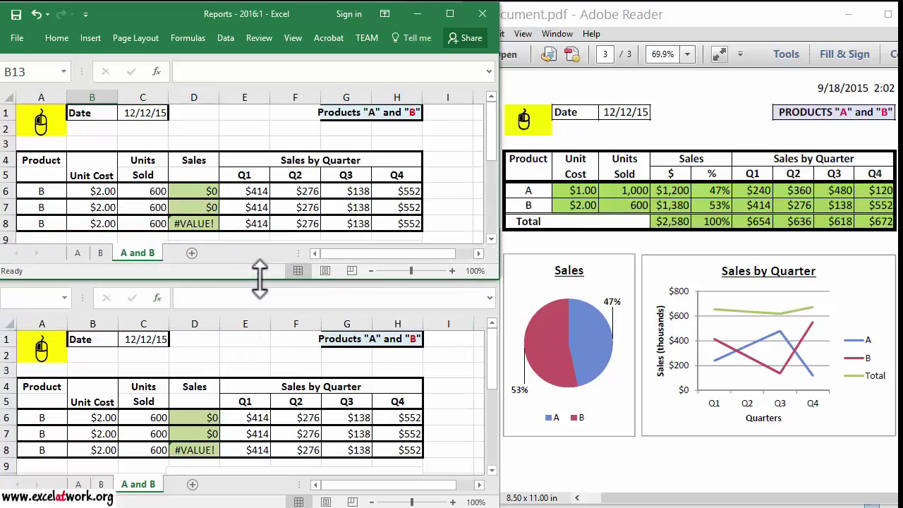
Step: Show sheet A in the second workbook window and make the first window slightly taller
left_click(60, 425)
left_click(76, 484)
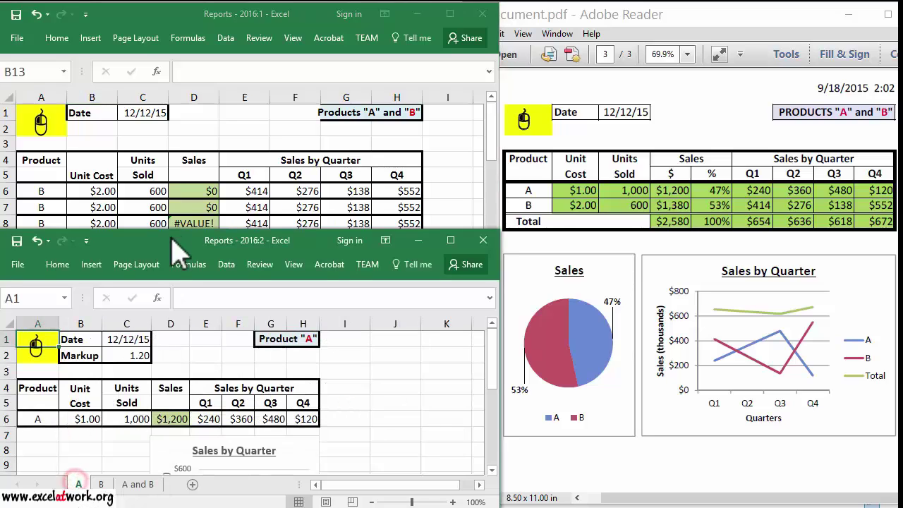
left_click(161, 197)
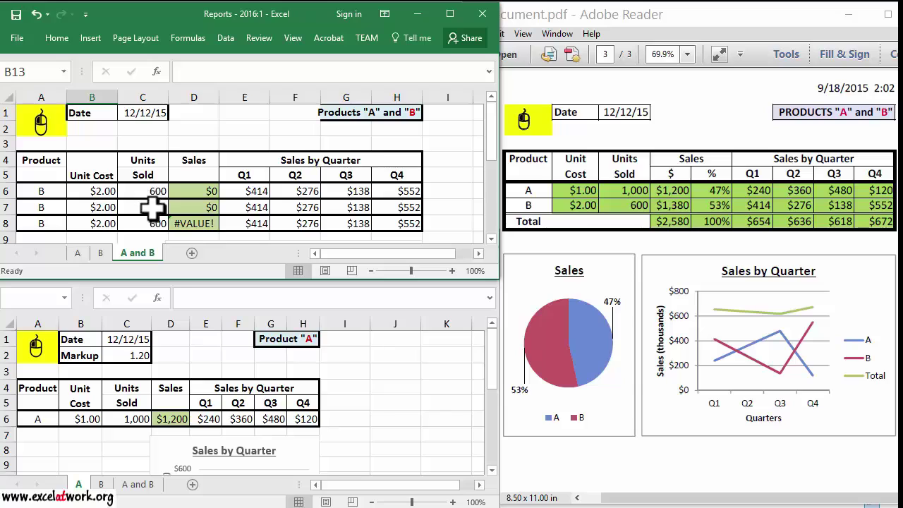
left_click_drag(162, 280, 166, 311)
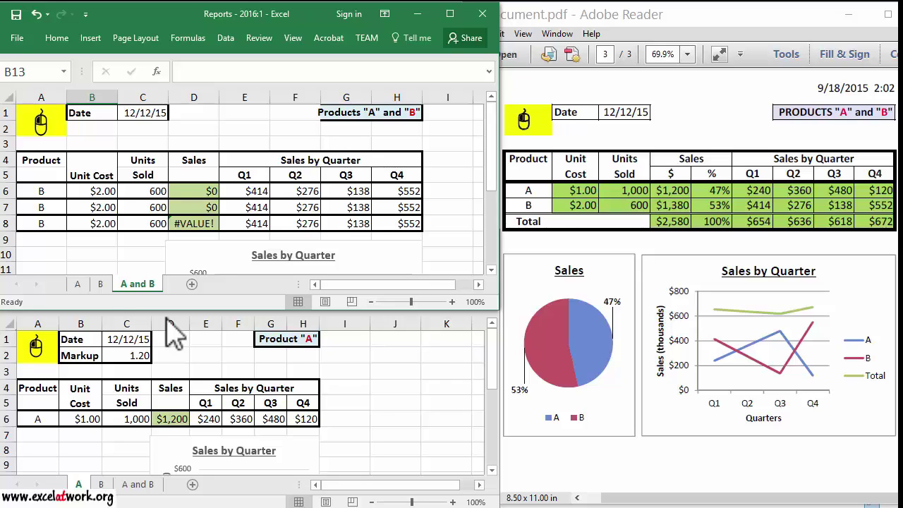
Step: Link cell A6 of the A and B sheet to the product name on sheet A with =A!A6
left_click(57, 187)
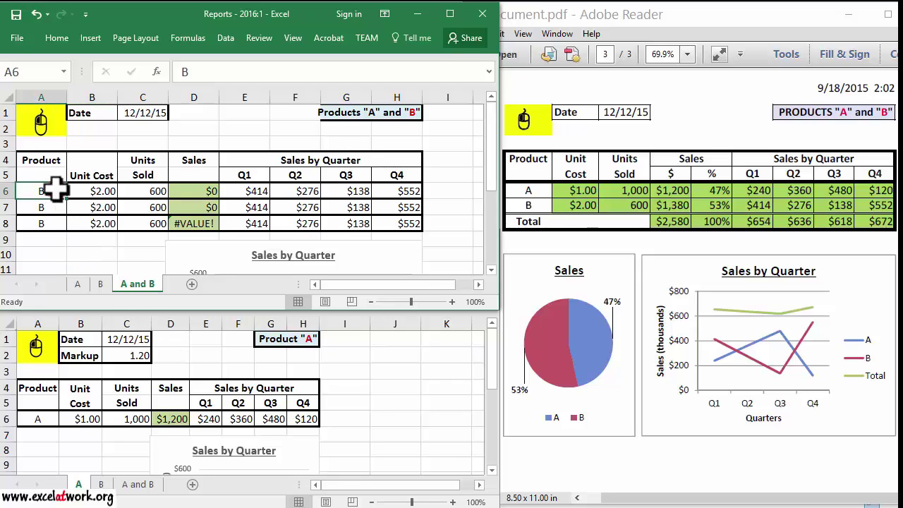
type("=")
left_click(51, 418)
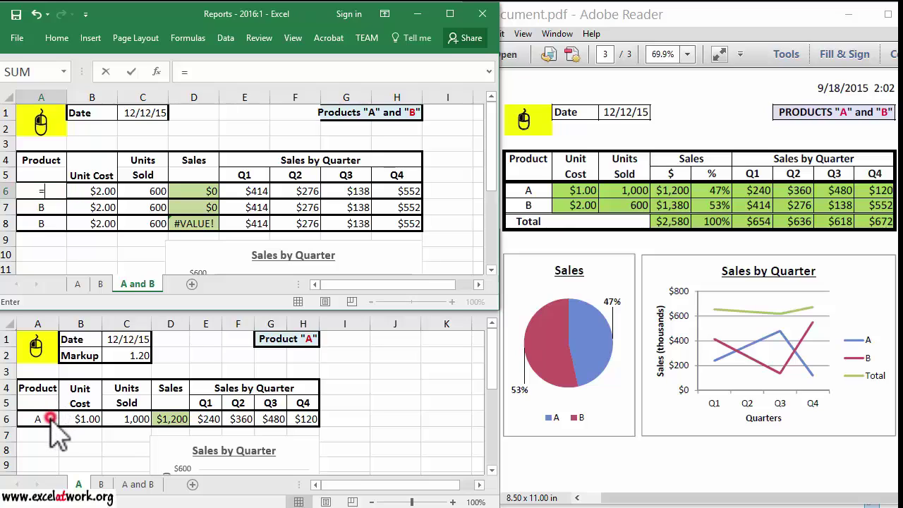
left_click(44, 421)
key("Return")
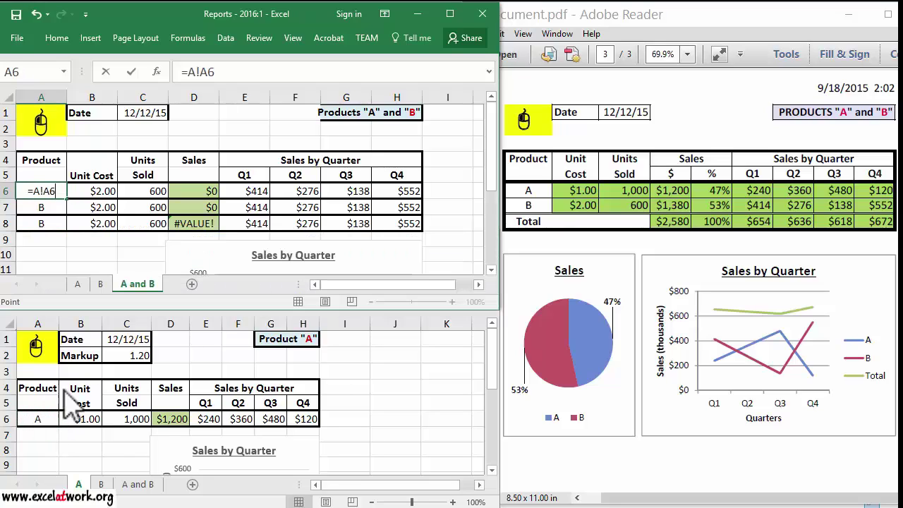
key("Return")
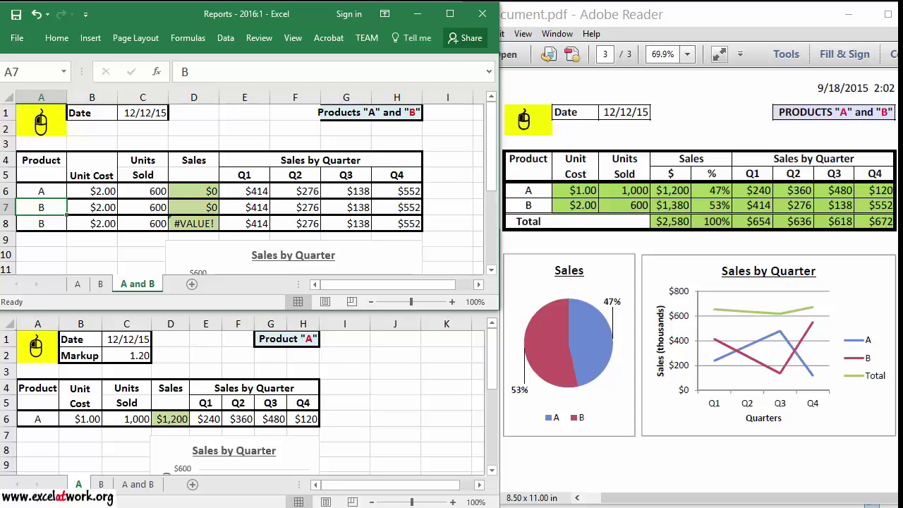
Step: Copy the link formula in A6 and paste only its formulas into B6:H6 of the product A row
left_click(58, 189)
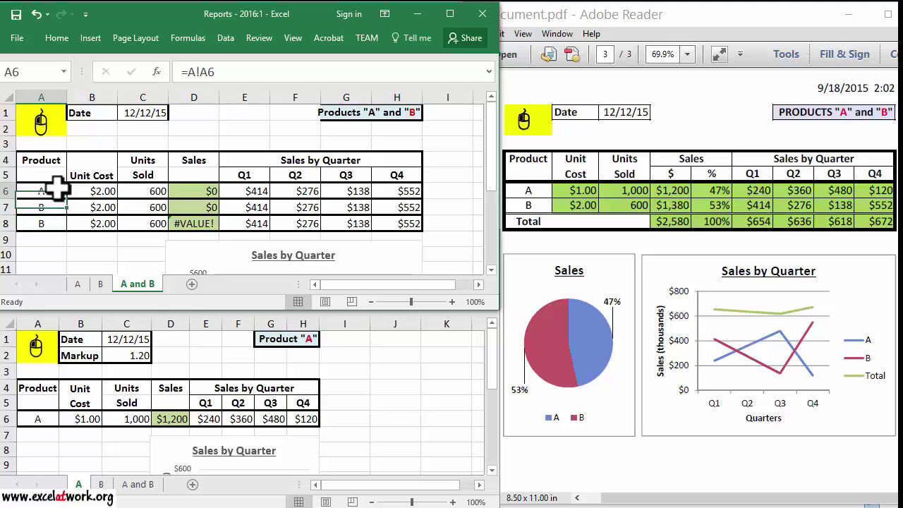
right_click(58, 189)
left_click(113, 215)
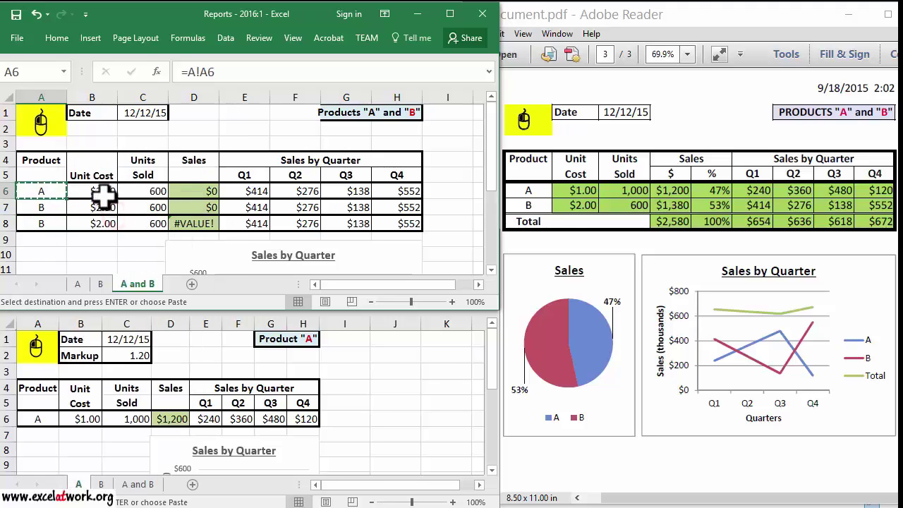
left_click_drag(95, 190, 389, 184)
right_click(389, 186)
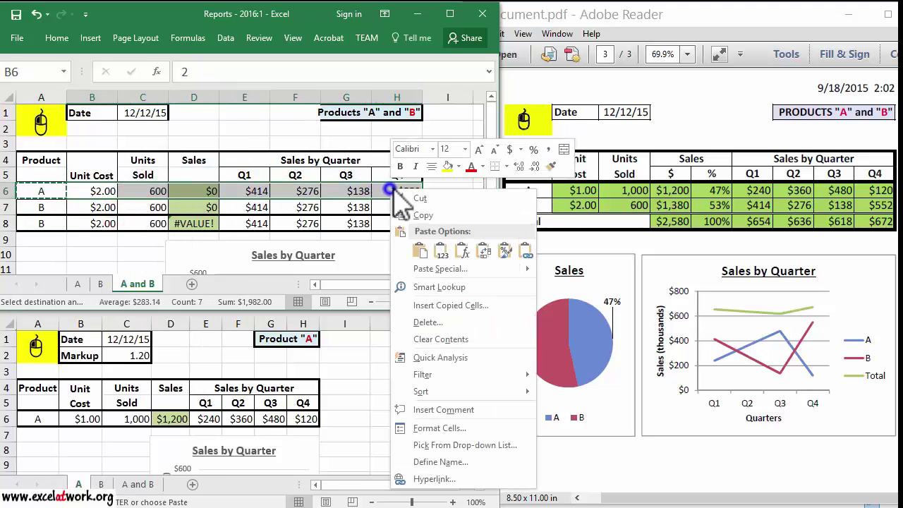
left_click(452, 267)
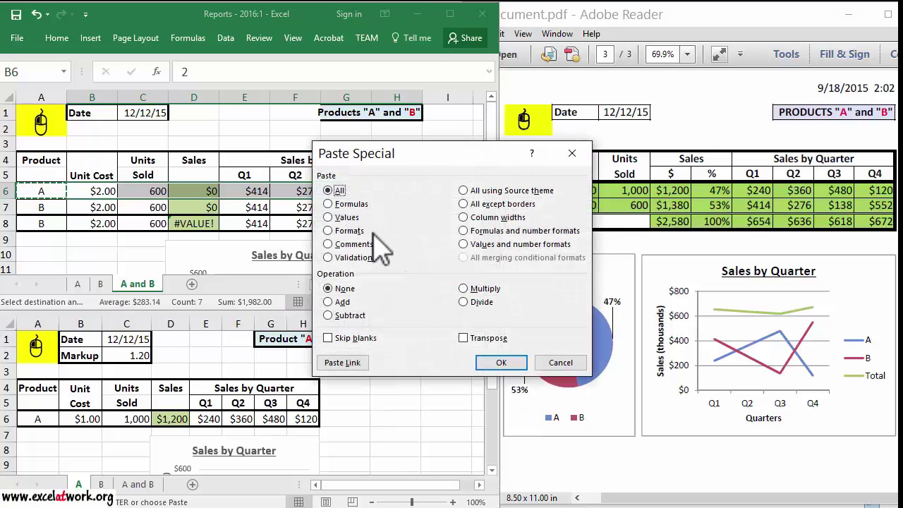
left_click(339, 204)
left_click(498, 362)
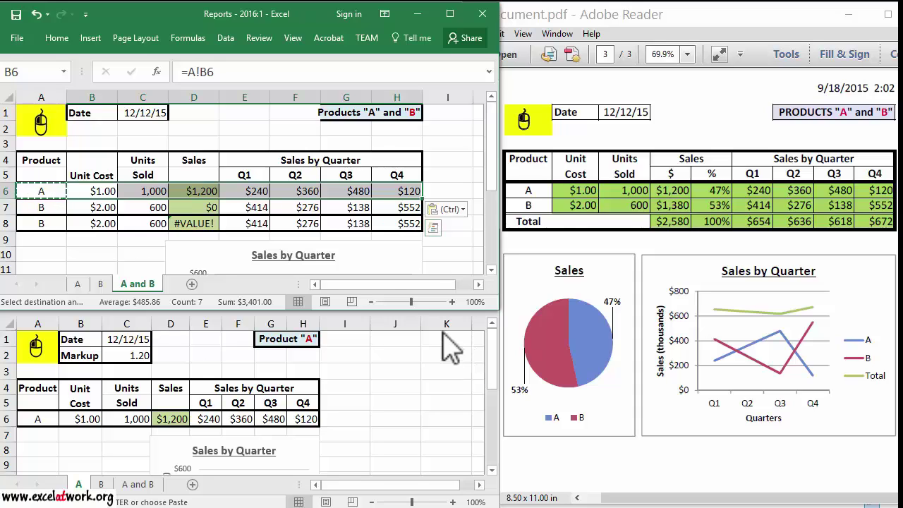
Step: Link cell A7 of the A and B sheet to the product name on sheet B with =B!A6
left_click(59, 209)
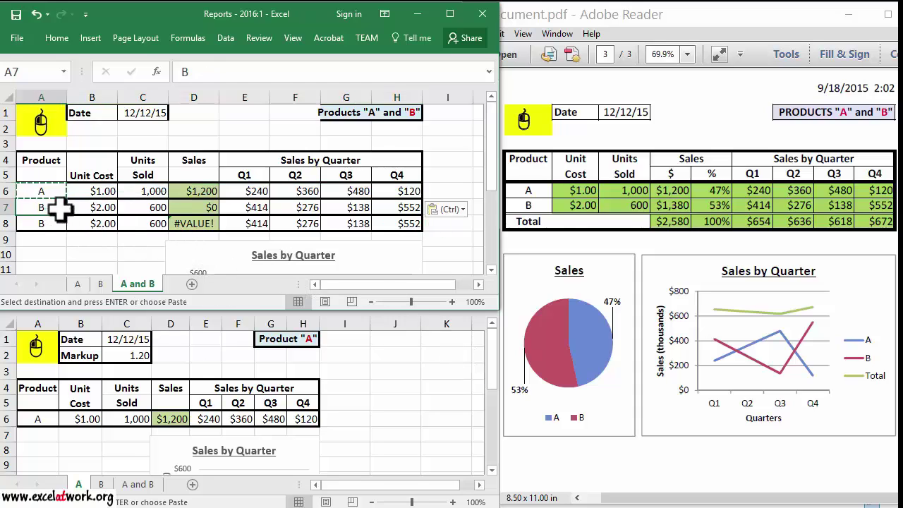
type("=")
left_click(101, 484)
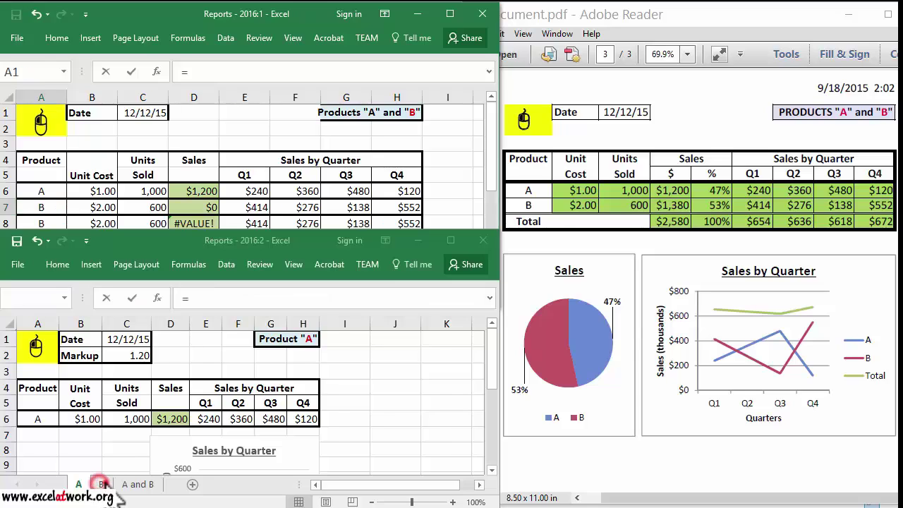
left_click(55, 417)
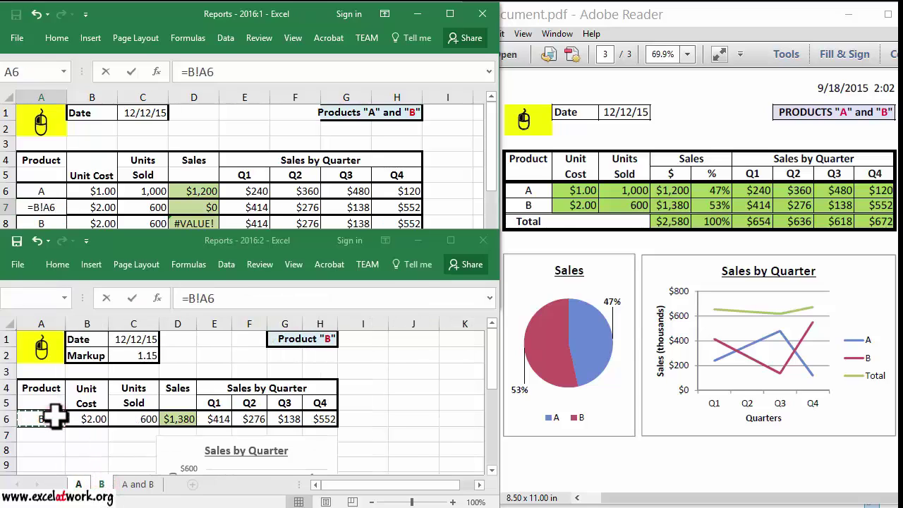
key("Return")
Step: Copy the link formula in A7 and paste only its formulas into B7:H7 of the product B row
right_click(55, 207)
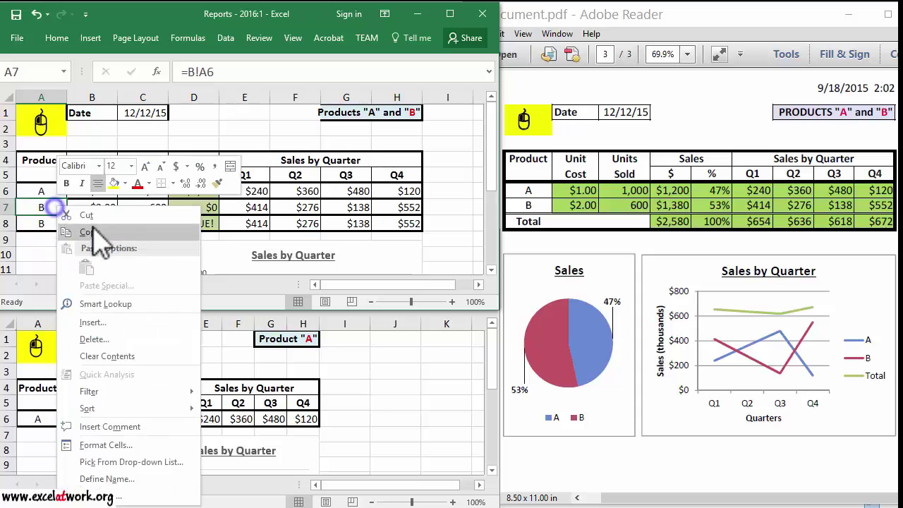
left_click(86, 232)
left_click_drag(95, 207, 395, 211)
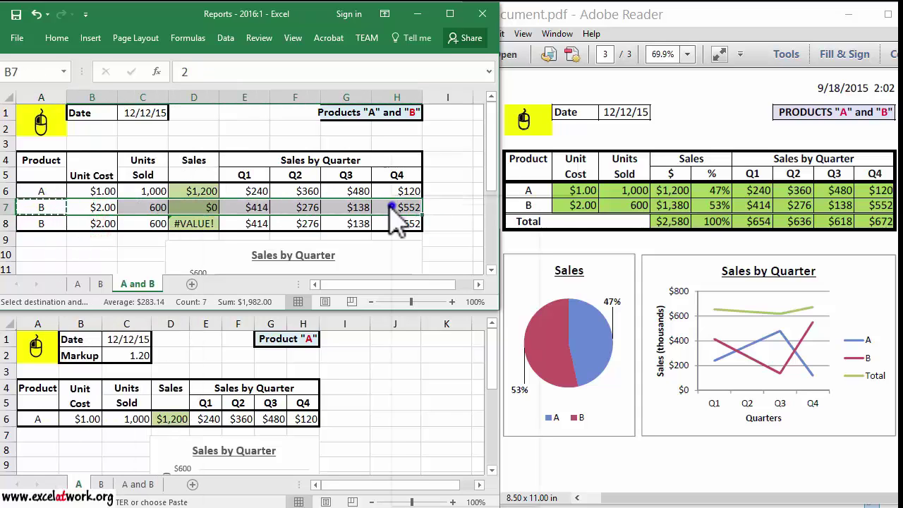
right_click(395, 211)
left_click(432, 228)
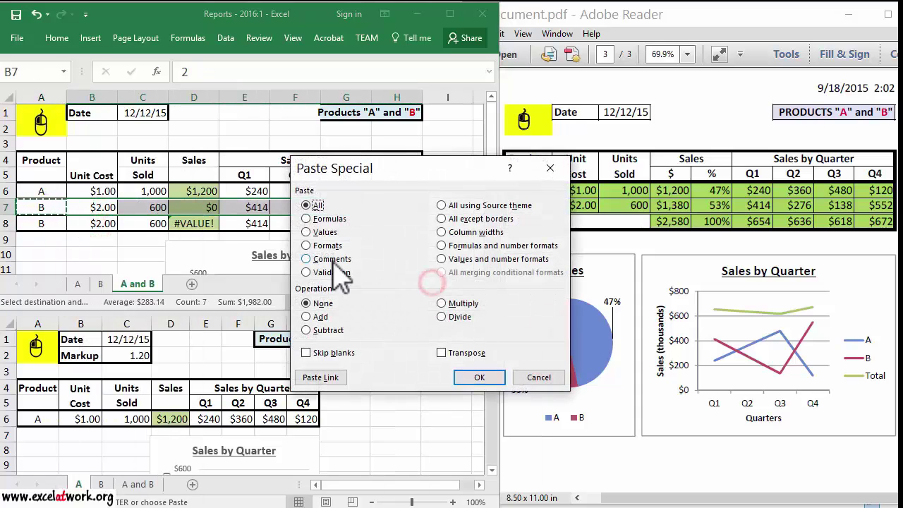
left_click(326, 218)
left_click(474, 377)
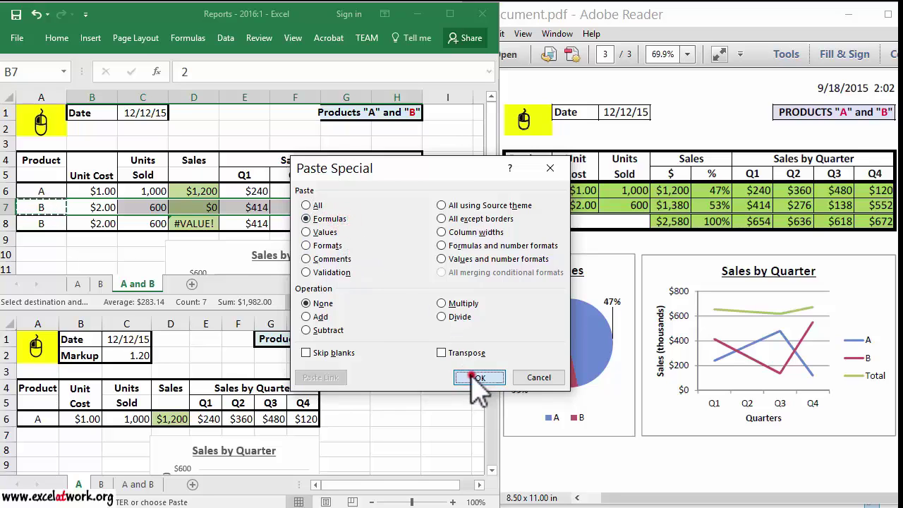
left_click(163, 242)
left_click(145, 250)
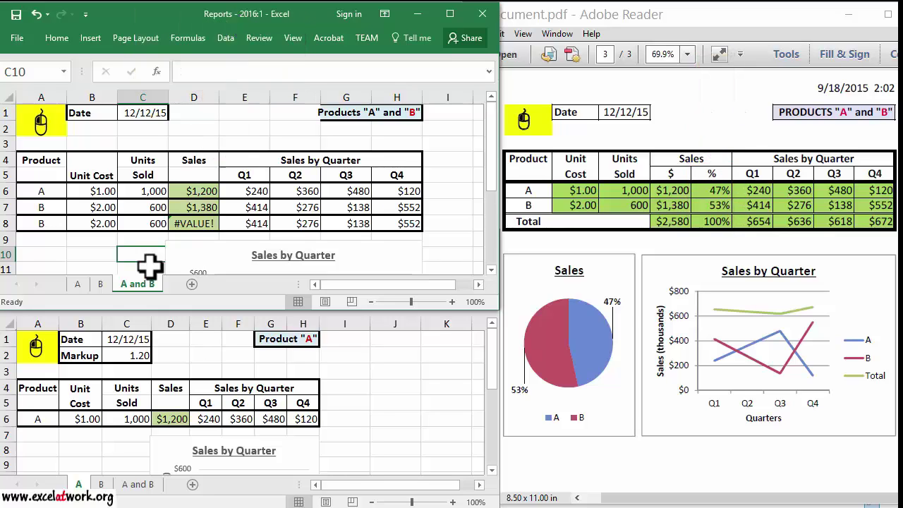
Step: Insert blank cells at E4:E8, shifting the quarterly cells right to make room for a second Sales column
left_click(247, 156)
left_click_drag(242, 181, 246, 218)
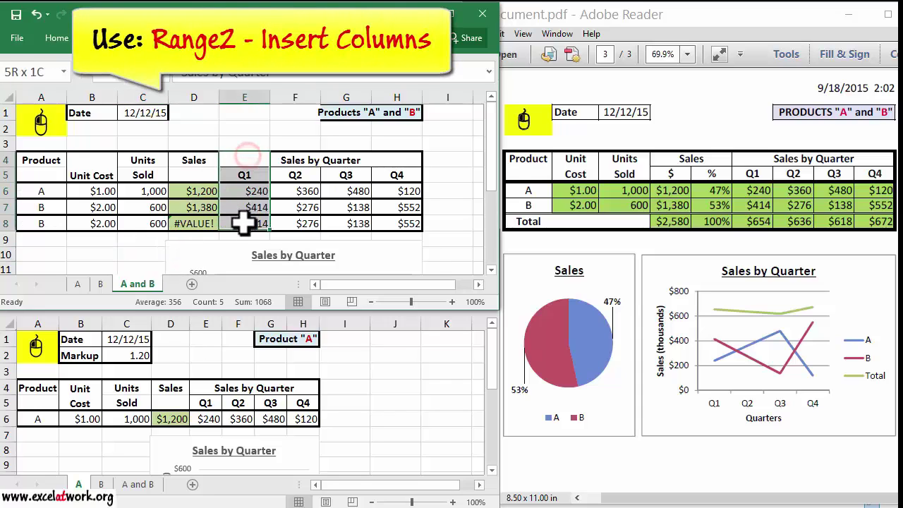
right_click(243, 206)
left_click(276, 323)
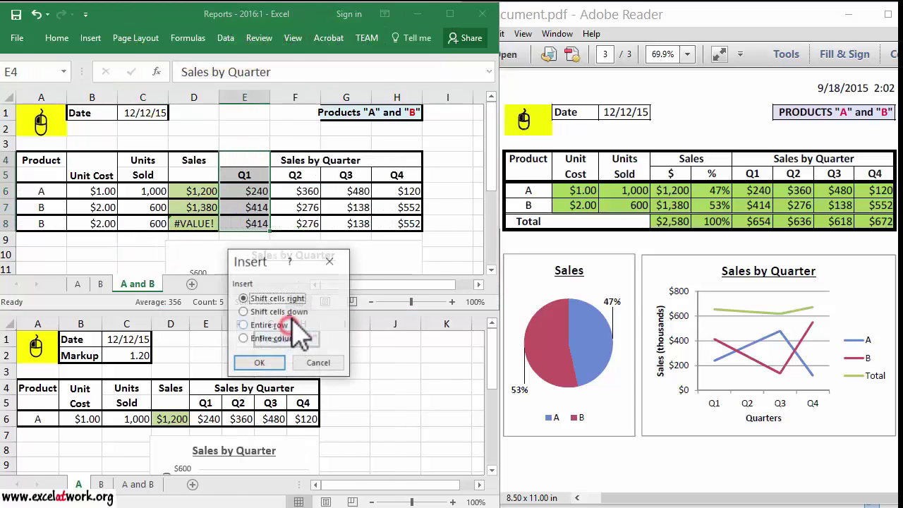
left_click(264, 362)
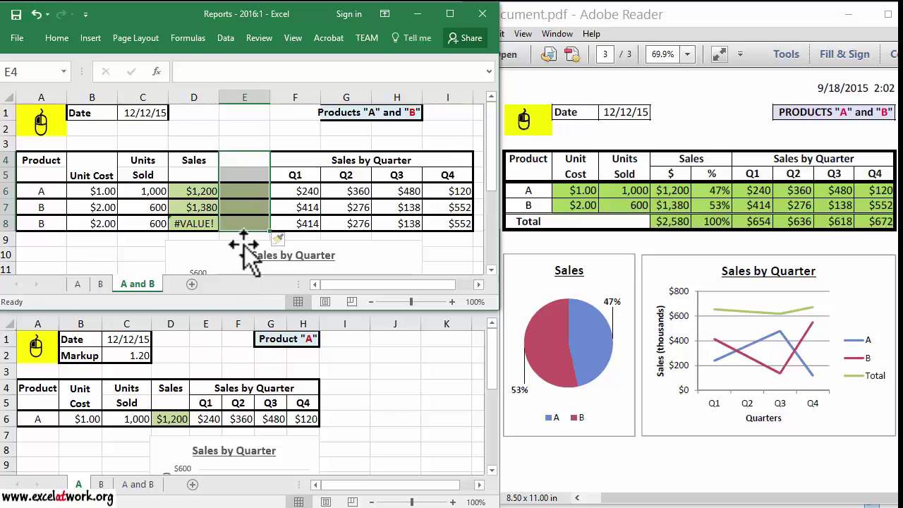
left_click(242, 241)
left_click(139, 257)
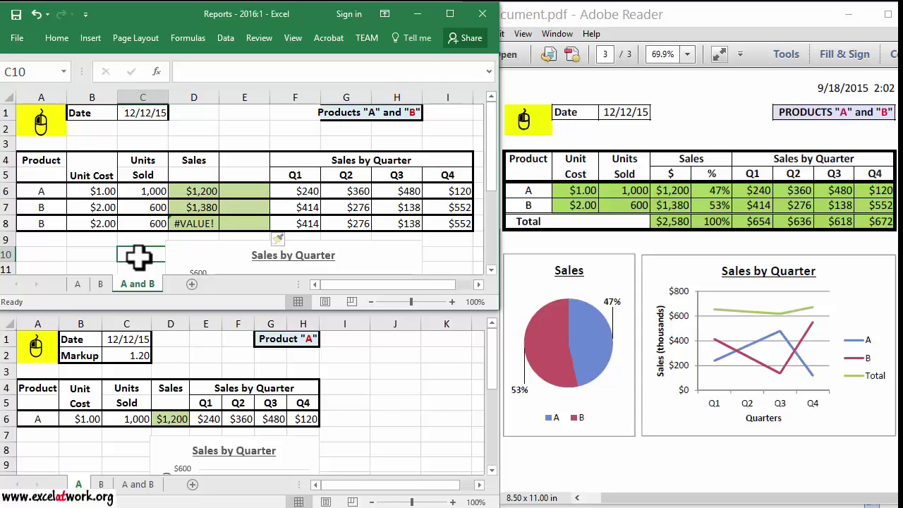
Step: Format A6:I7 with a thin border between the two product rows and a double border along the bottom
left_click_drag(44, 191, 432, 206)
right_click(431, 206)
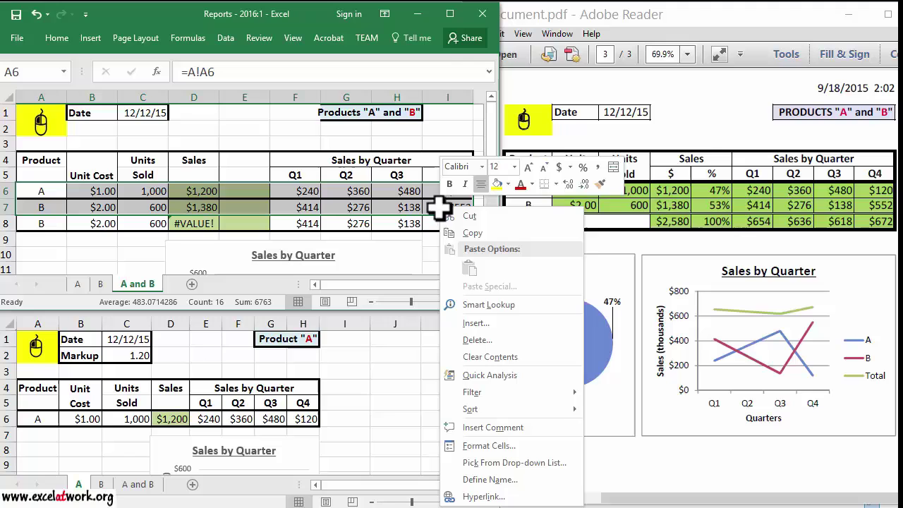
left_click(486, 447)
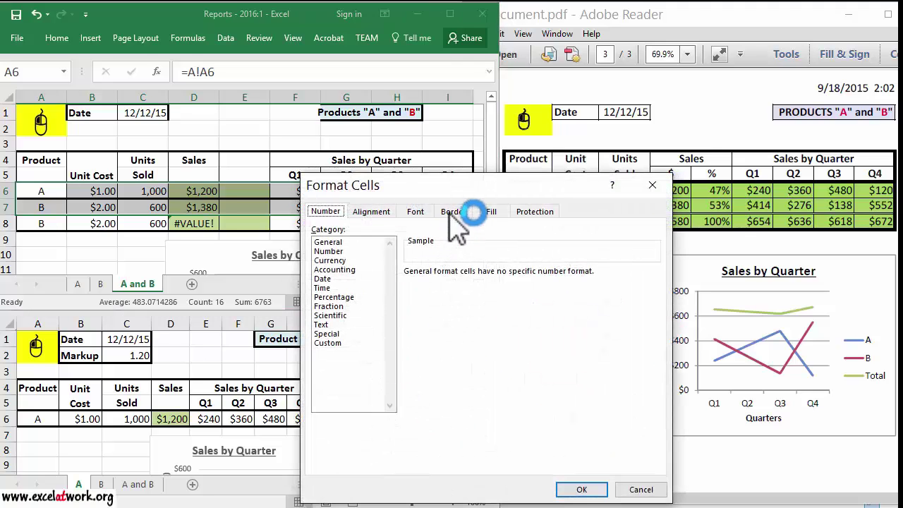
left_click(455, 211)
left_click(366, 325)
left_click(459, 326)
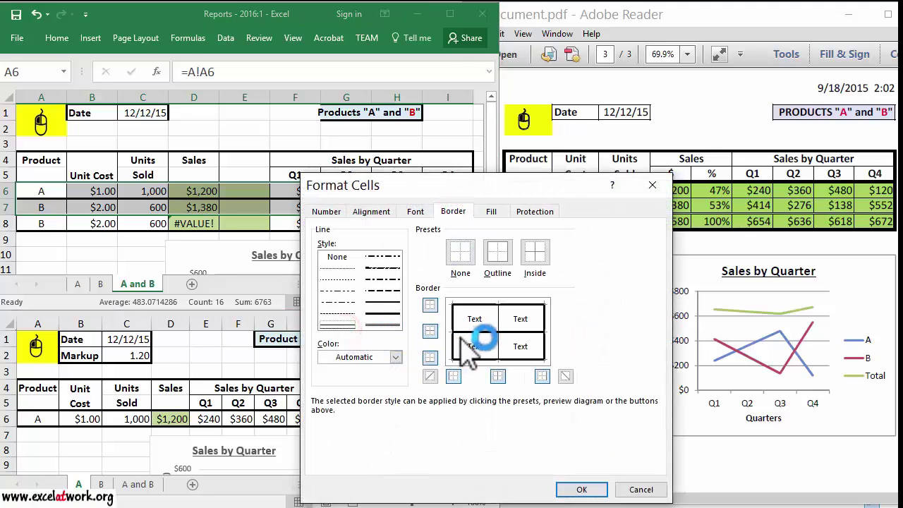
left_click(430, 331)
left_click(390, 329)
left_click(494, 360)
left_click(581, 488)
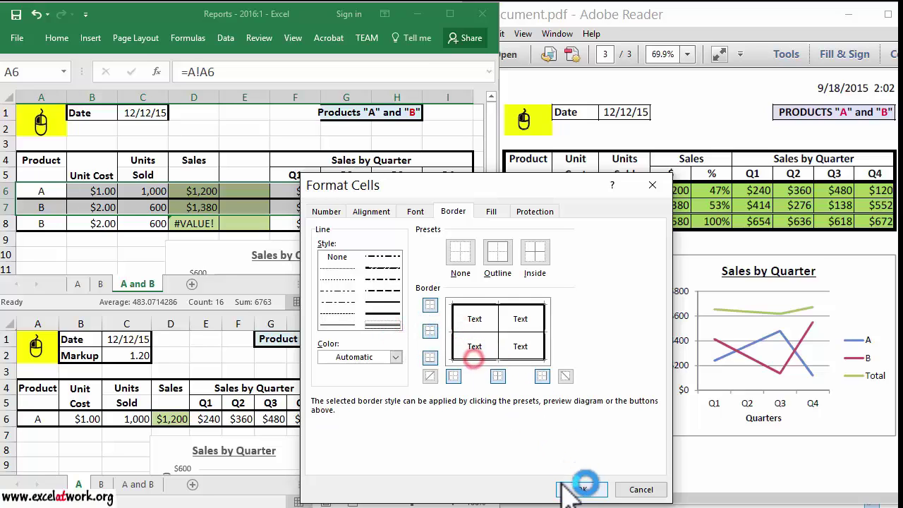
left_click(125, 254)
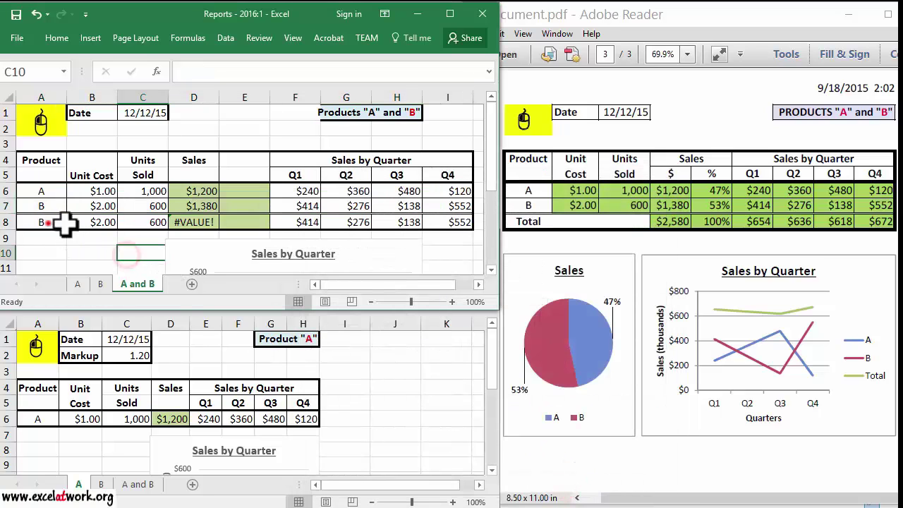
Step: Remove the inner vertical borders between cells A8, B8 and C8
left_click_drag(42, 224, 127, 225)
right_click(127, 222)
left_click(194, 445)
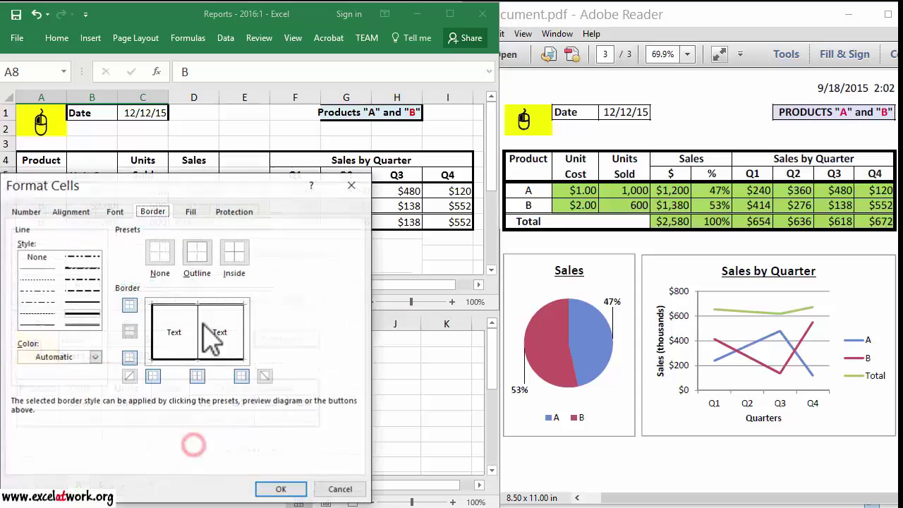
left_click(194, 331)
left_click(280, 489)
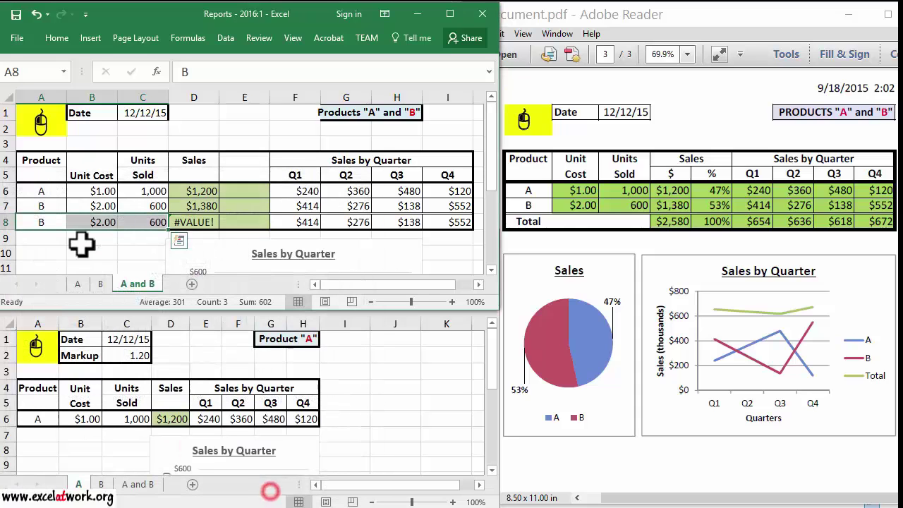
Step: Clear the contents of A8:C8 and enter Total in A8
key("Delete")
left_click(50, 226)
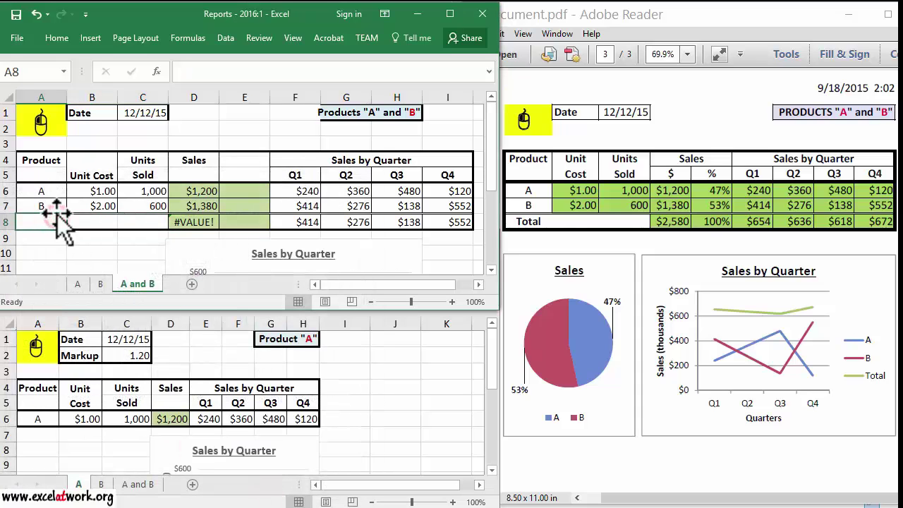
type("Total")
Step: Format header cells D4:E4 with no inner divider and a thin bottom border, and center Sales across the selection
left_click_drag(206, 163, 238, 160)
right_click(238, 160)
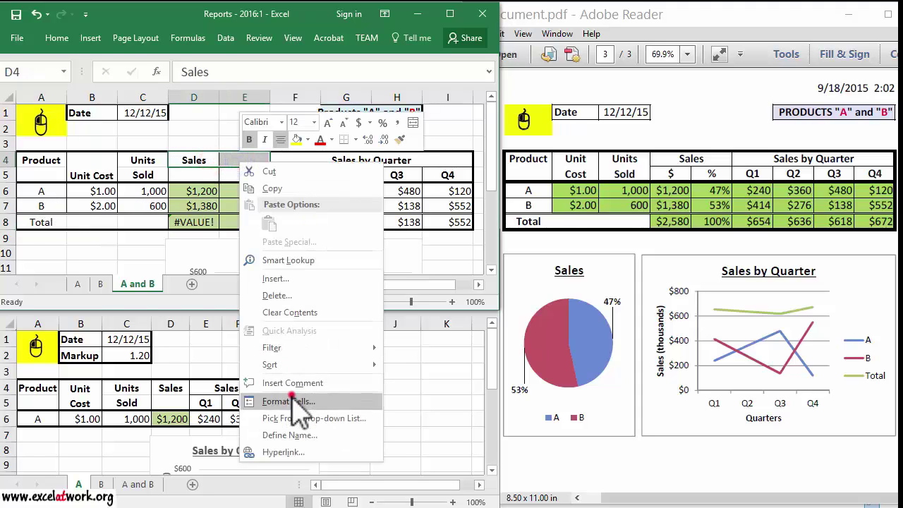
left_click(298, 397)
left_click(308, 319)
left_click(315, 361)
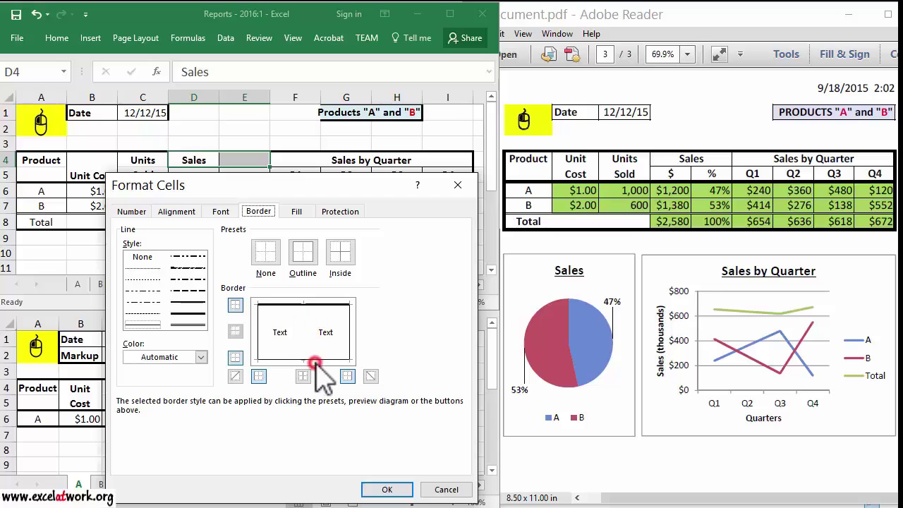
left_click(176, 211)
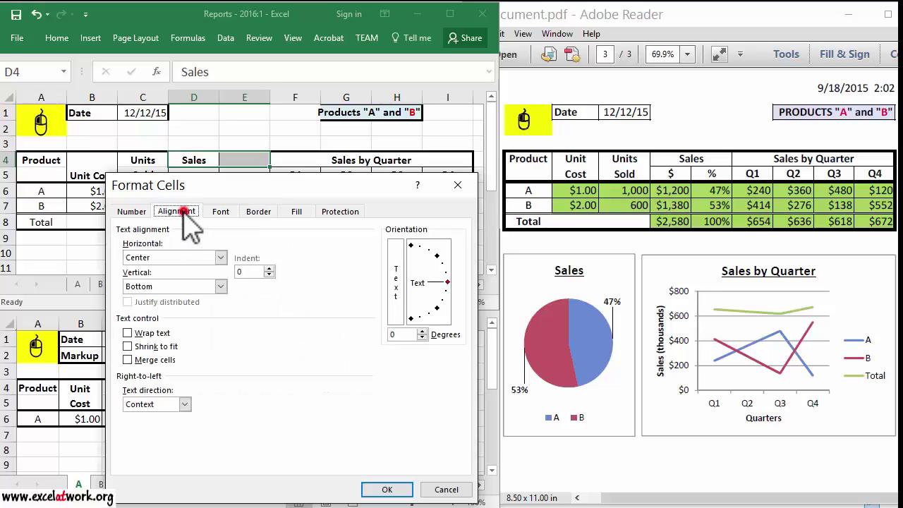
left_click(220, 258)
left_click(201, 325)
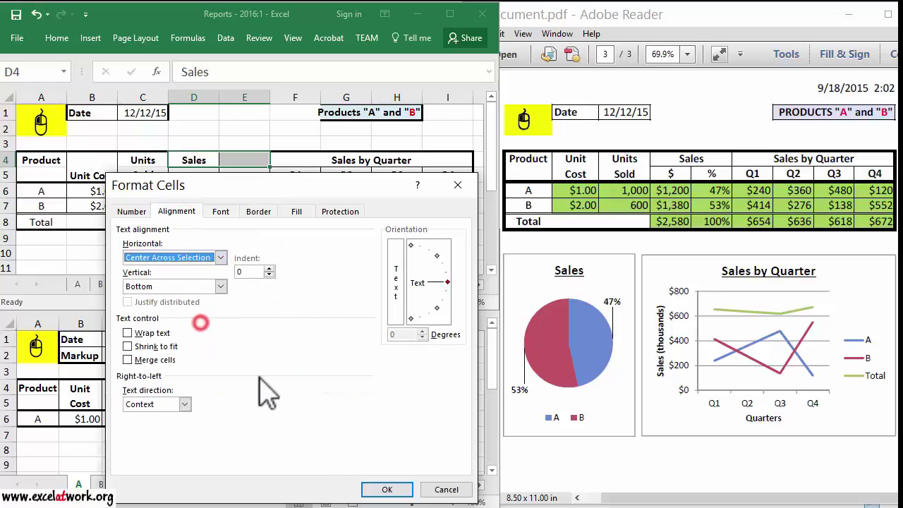
left_click(374, 485)
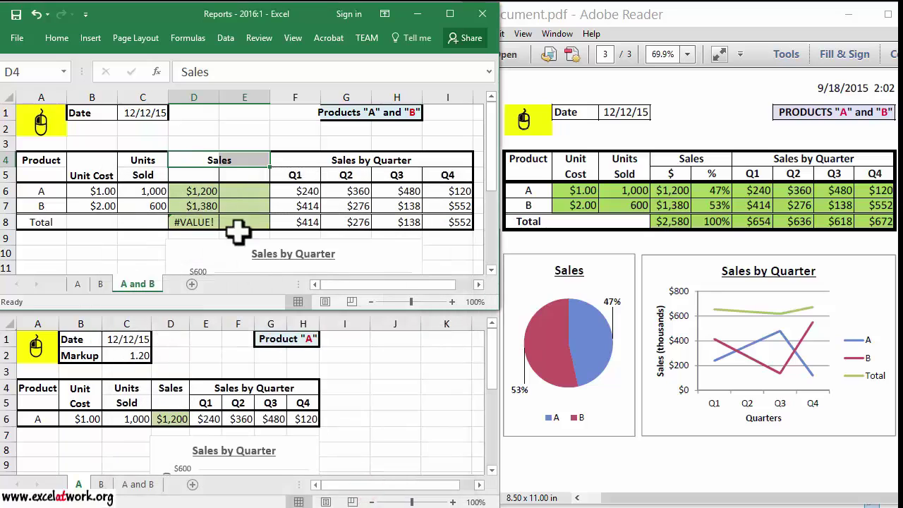
Step: Enter the subheadings $ in D5 and % in E5 under Sales and center both
left_click(205, 177)
key("Tab")
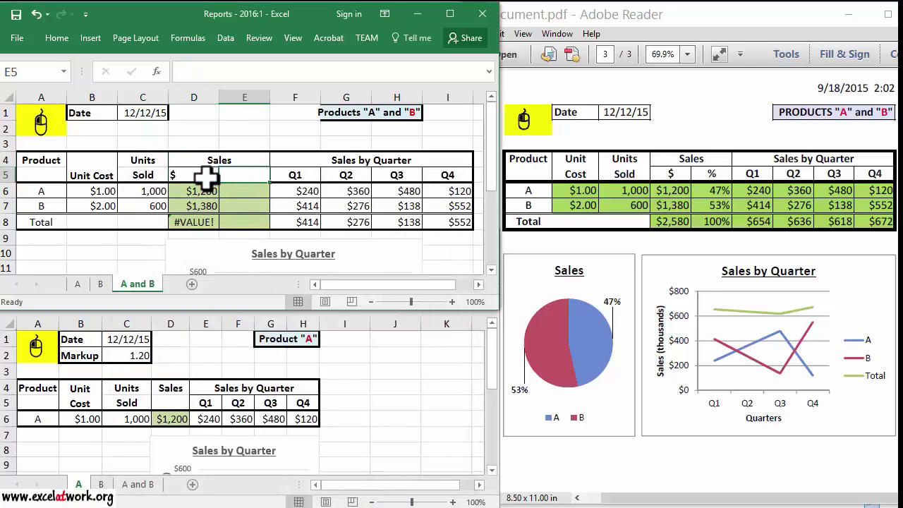
type("%")
left_click(204, 178)
left_click_drag(240, 176, 210, 177)
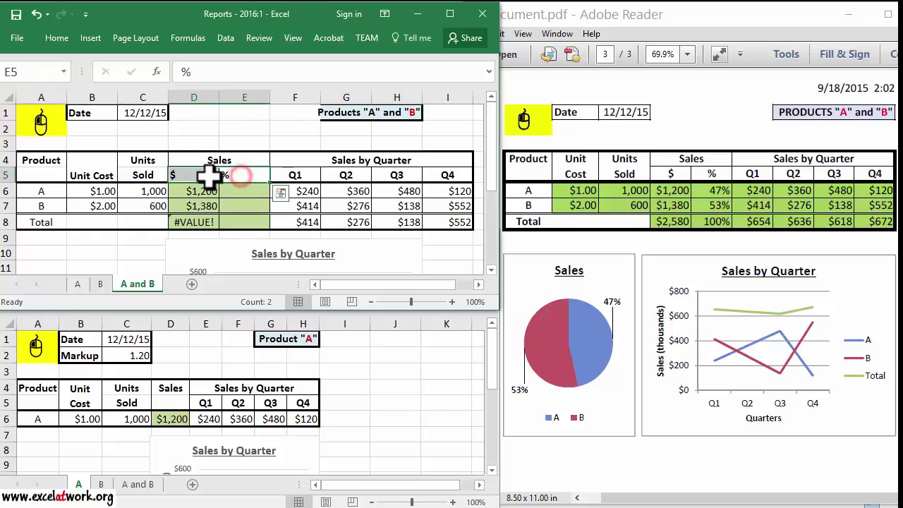
left_click(54, 38)
left_click(181, 69)
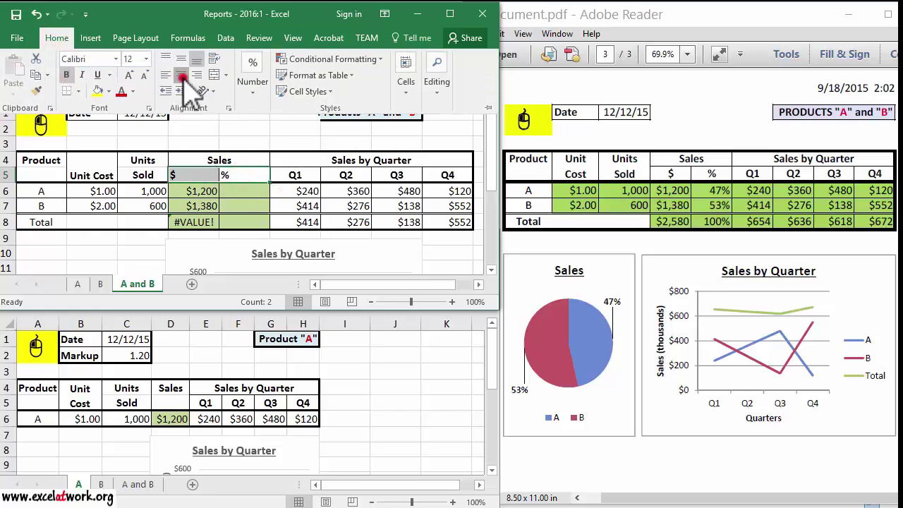
left_click(232, 147)
left_click(236, 132)
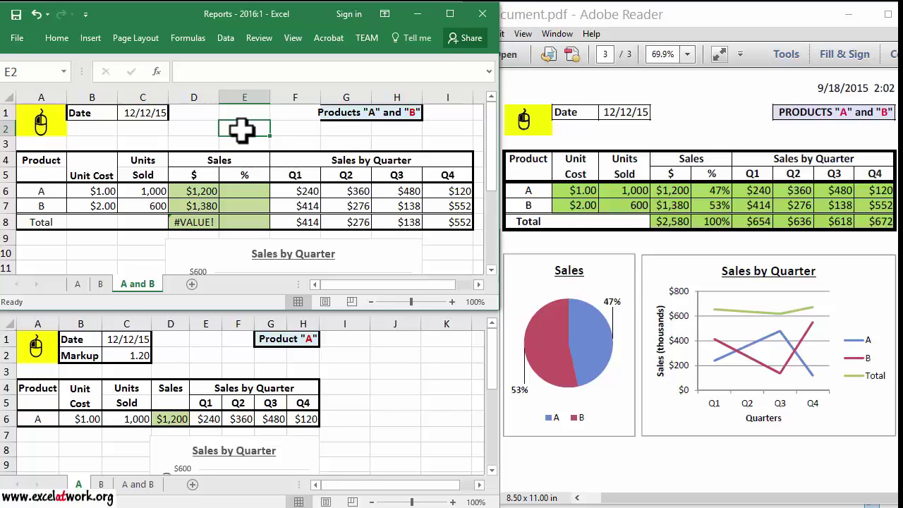
Step: Narrow column B slightly so the Unit Cost header wraps onto two lines
left_click_drag(117, 97, 111, 100)
left_click(179, 134)
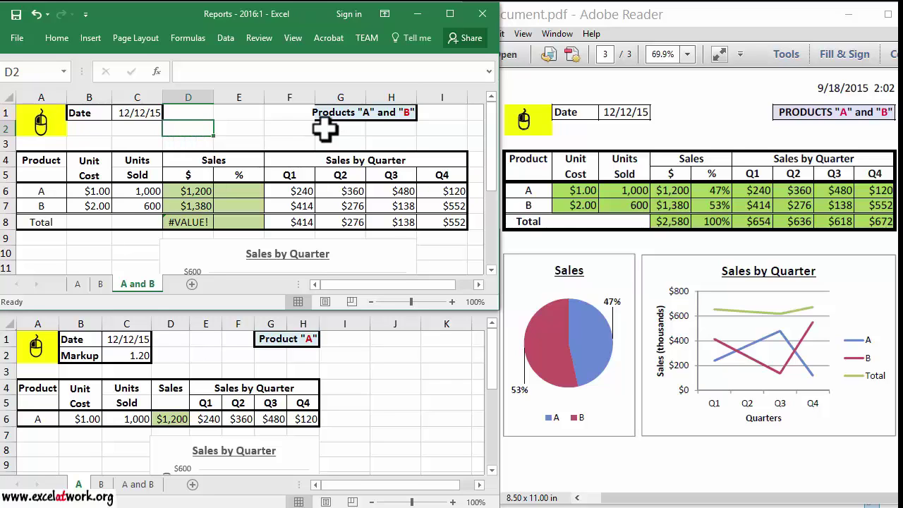
Step: Narrow columns F to I evenly and extend the shaded title box across G1:I1, with the title text in I1
left_click_drag(437, 96, 299, 91)
left_click(298, 143)
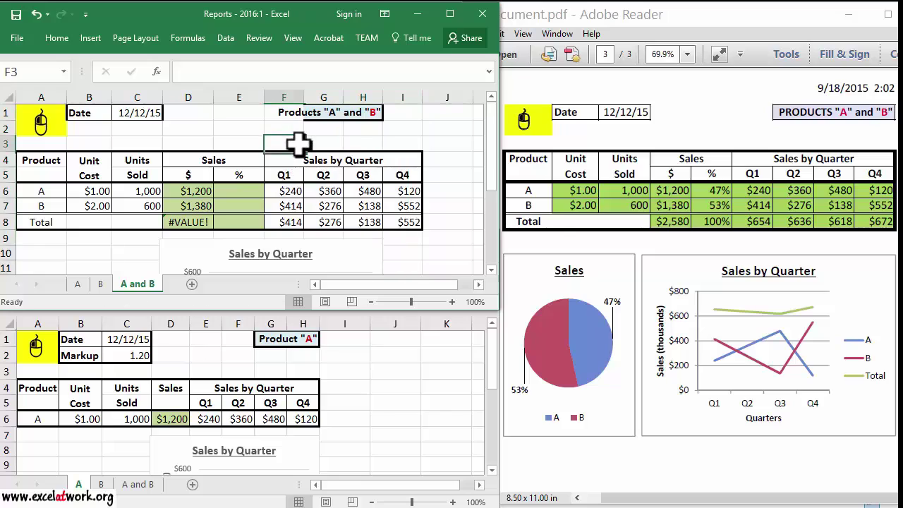
left_click(319, 111)
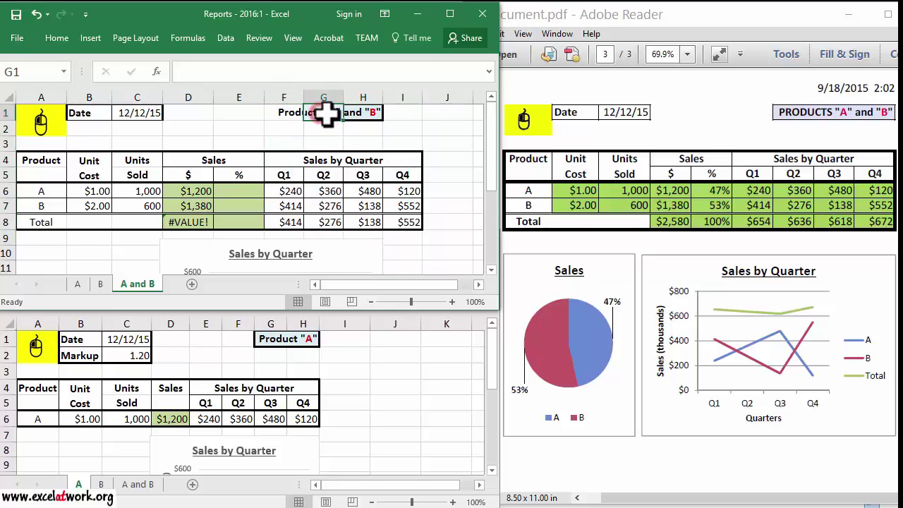
left_click_drag(343, 120, 403, 117)
left_click(402, 127)
Step: Color only the letter A in the title in I1 red
left_click(390, 111)
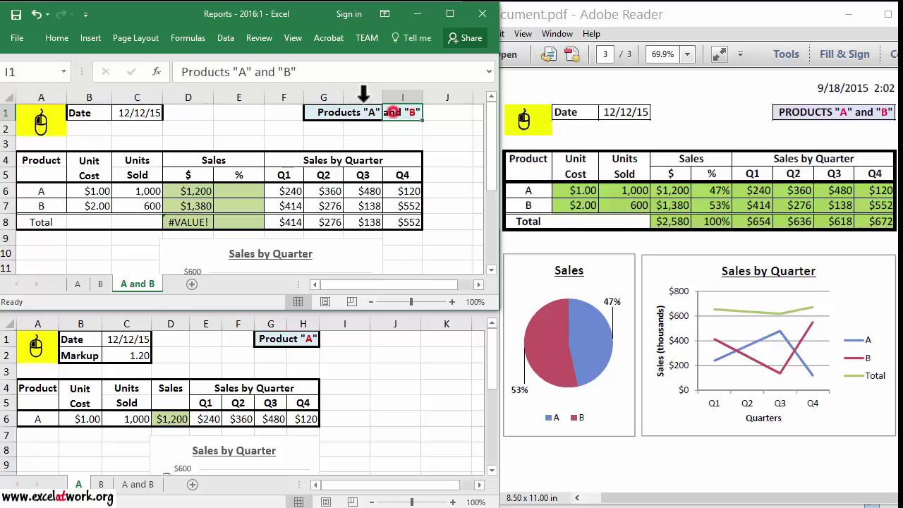
double_click(241, 71)
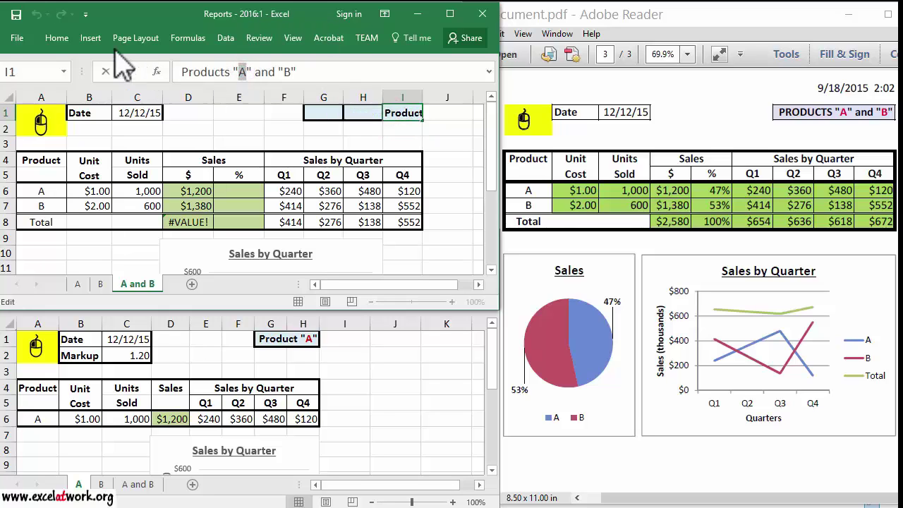
left_click(62, 39)
left_click(121, 94)
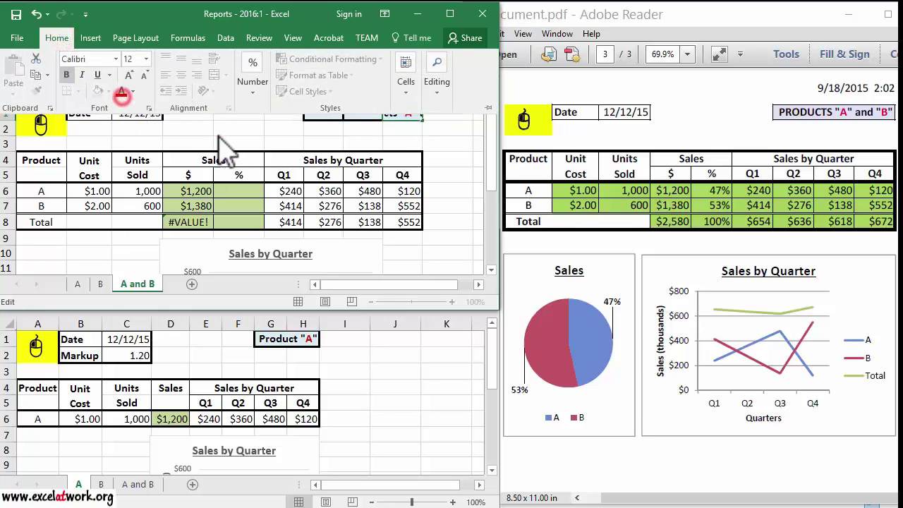
left_click(224, 130)
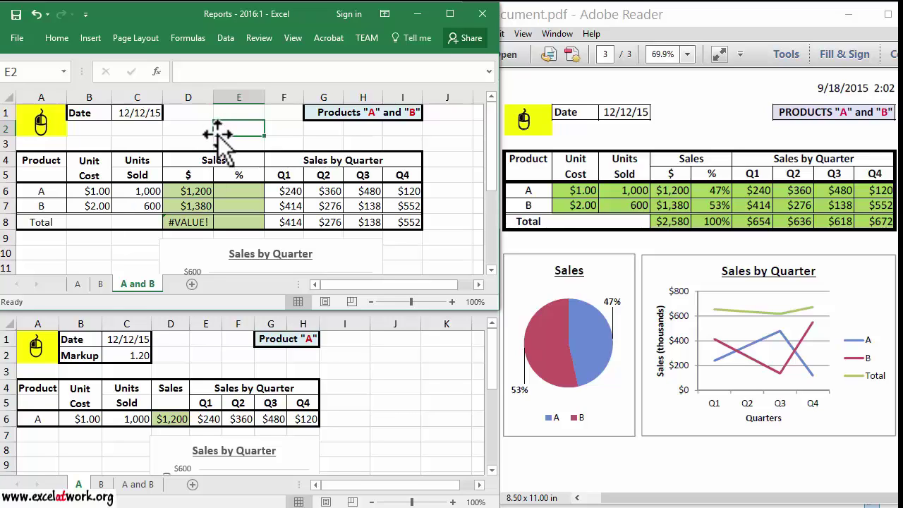
Step: Replace the formula in D8 with a SUM of D6:D7 for the total sales
left_click(194, 224)
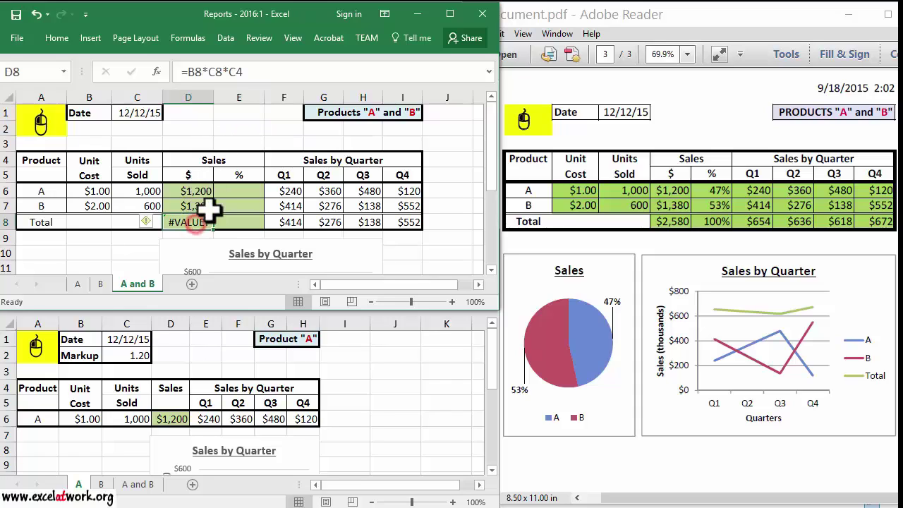
type("=sum(")
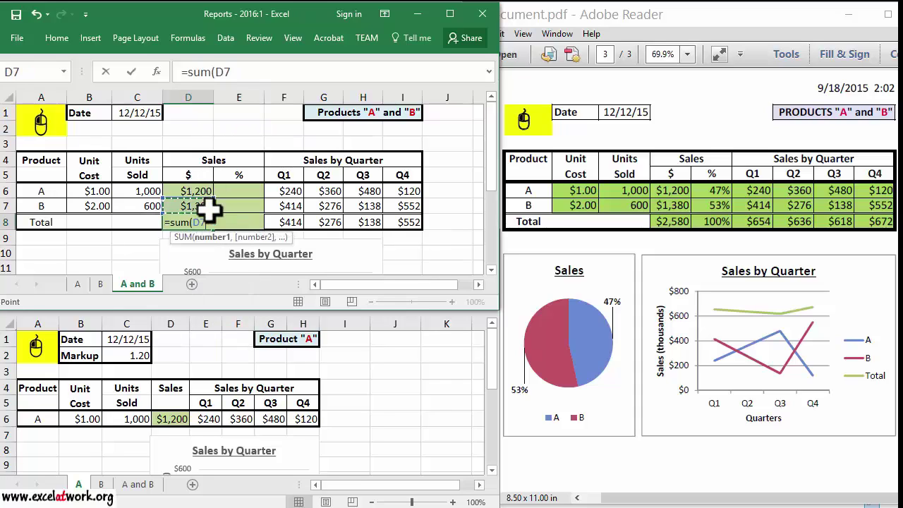
left_click_drag(210, 208, 205, 192)
key("Return")
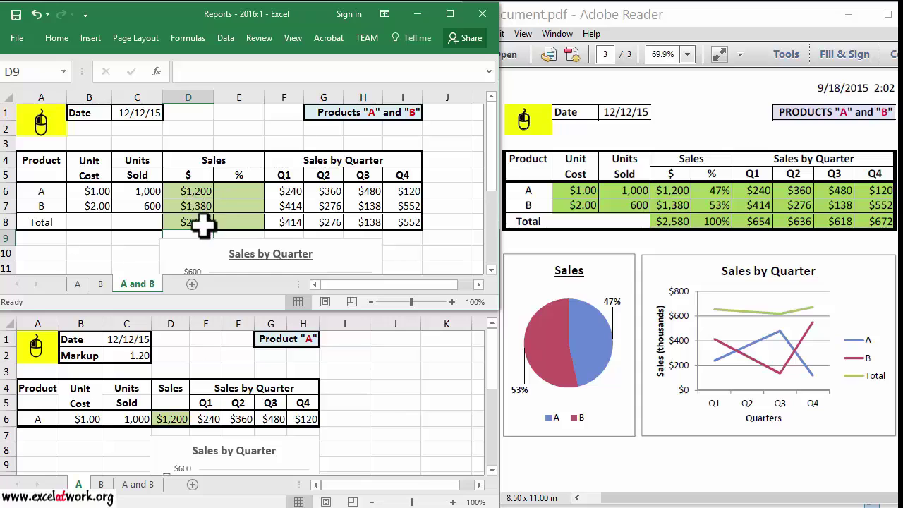
Step: Copy the total formula from D8 to E8:I8, pasting formulas only
right_click(208, 222)
left_click(240, 232)
left_click_drag(238, 221, 395, 222)
right_click(395, 221)
left_click(457, 286)
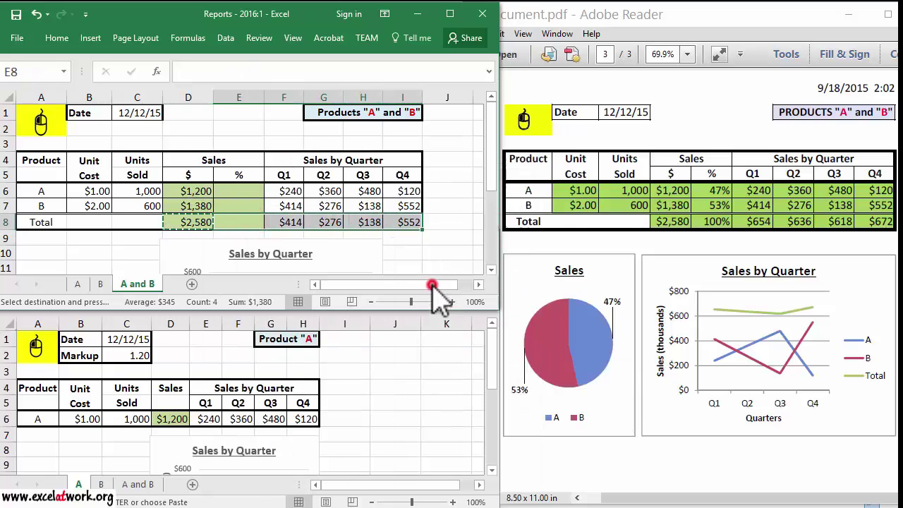
left_click(330, 218)
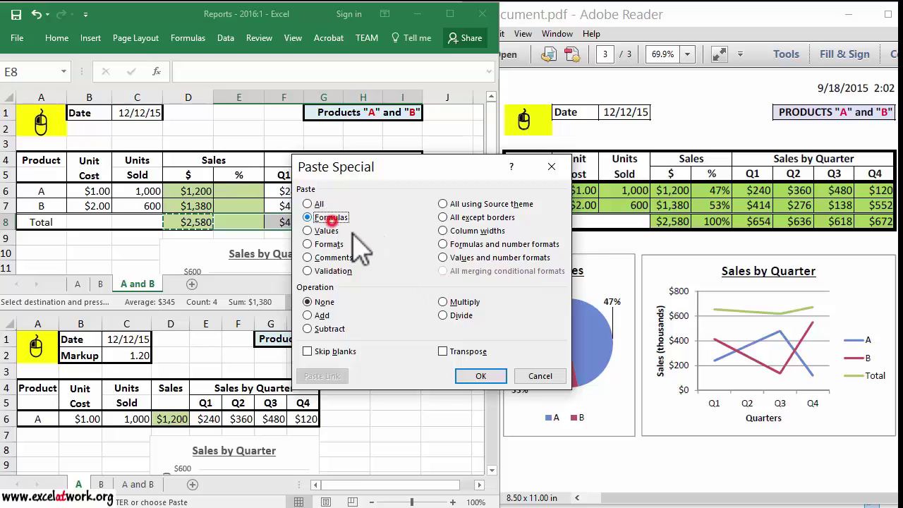
left_click(471, 375)
Step: Enter =D6/$D$8 in E6 to calculate product A's share of total sales
left_click(254, 189)
key("Escape")
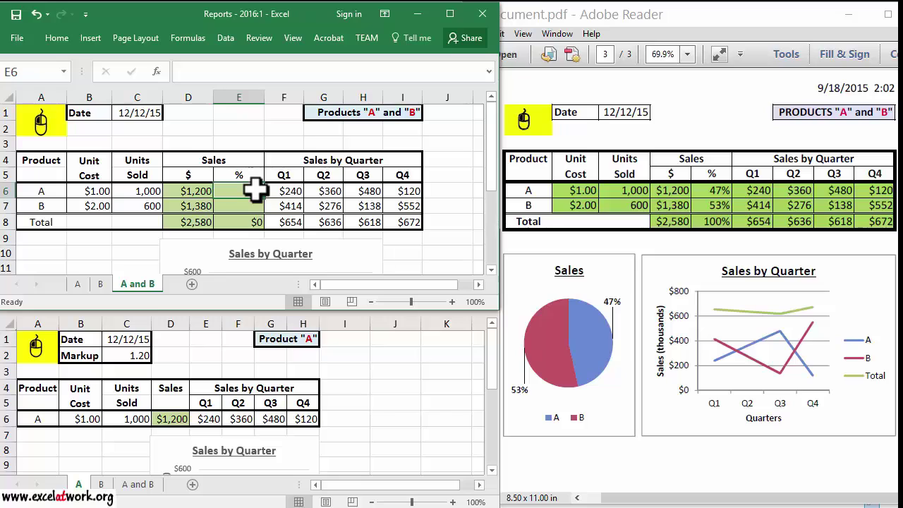
type("=")
key("Left")
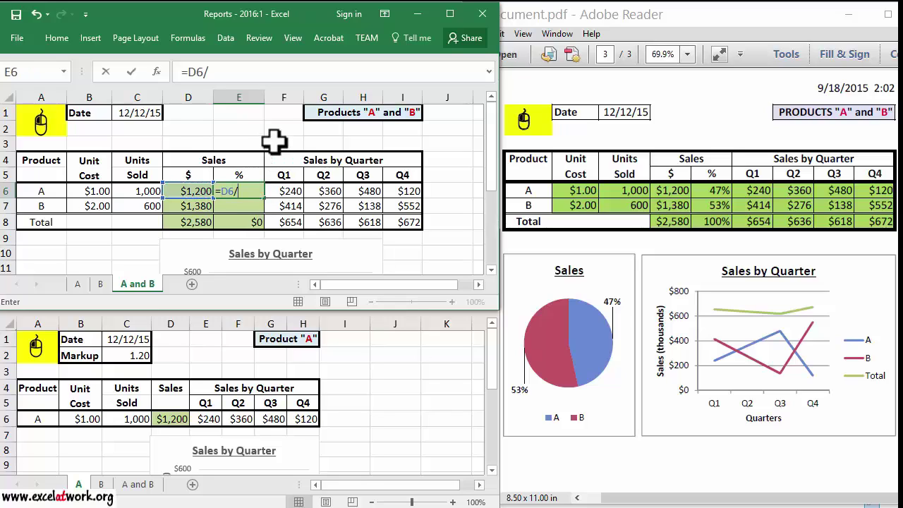
type("/")
key("Left")
key("Down")
key("Down")
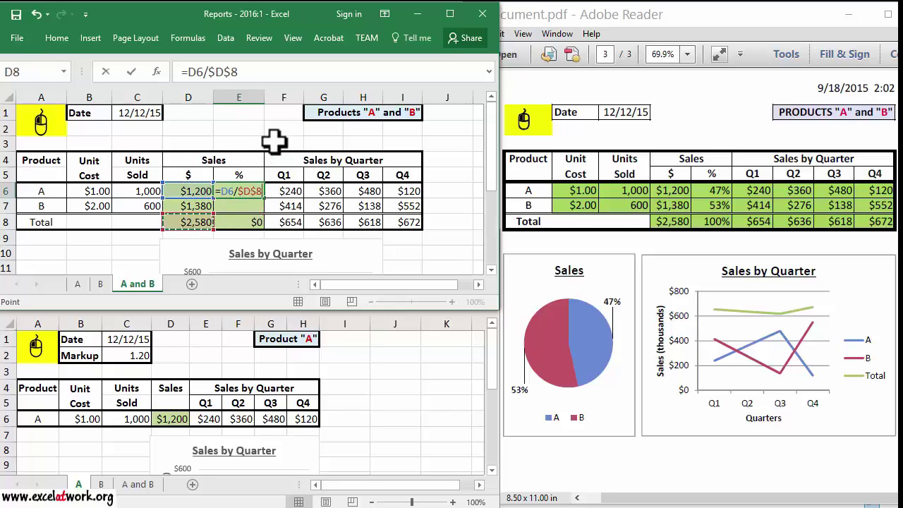
key("Return")
Step: Copy the share formula from E6 to E7:E8, pasting formulas only
left_click(252, 189)
right_click(252, 189)
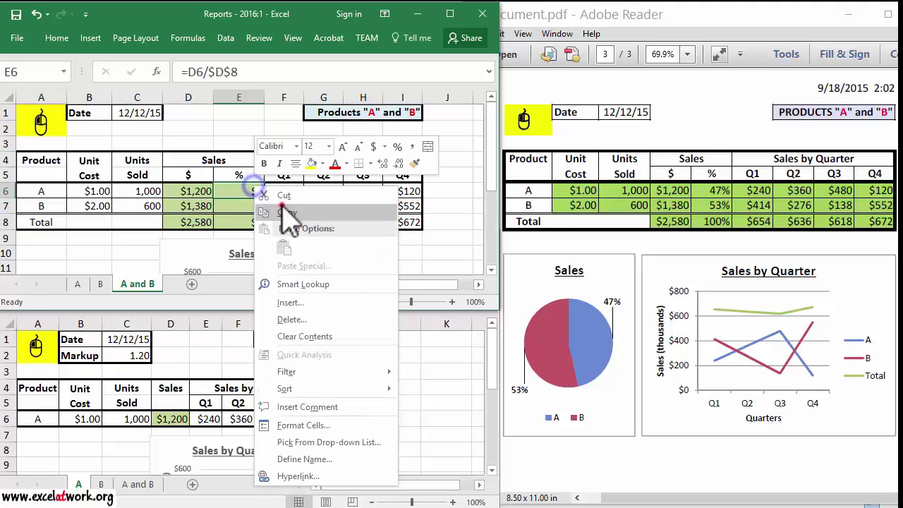
left_click(278, 210)
left_click_drag(254, 204, 255, 219)
right_click(255, 218)
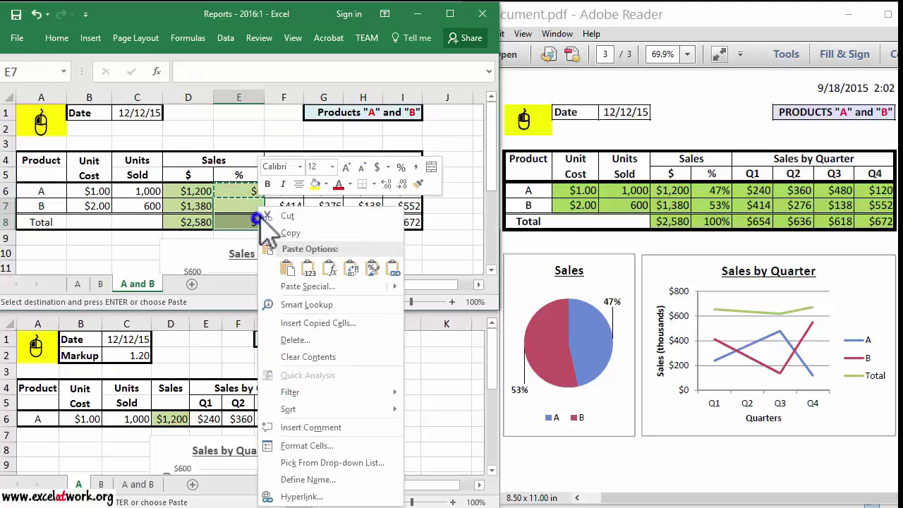
left_click(317, 286)
left_click(212, 220)
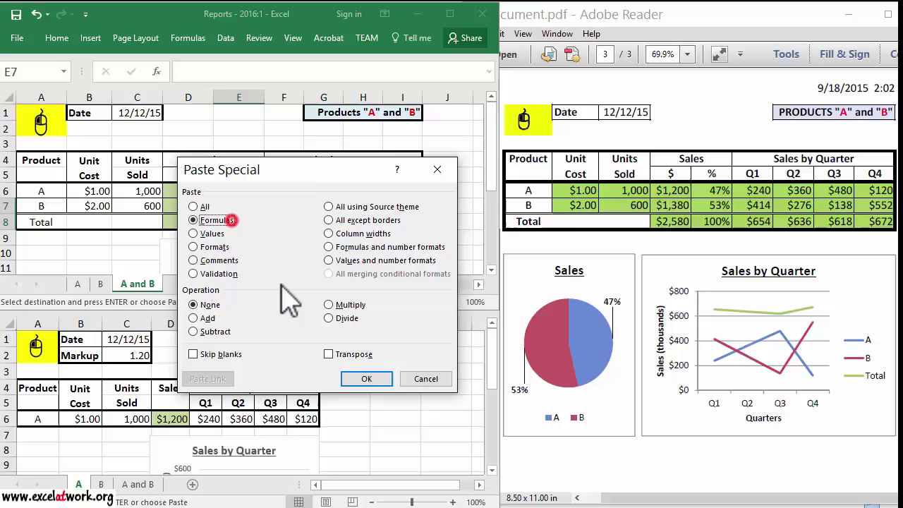
left_click(366, 379)
Step: Format the sales shares in E6:E8 as Percentage with no decimal places
left_click_drag(252, 189, 251, 225)
right_click(255, 208)
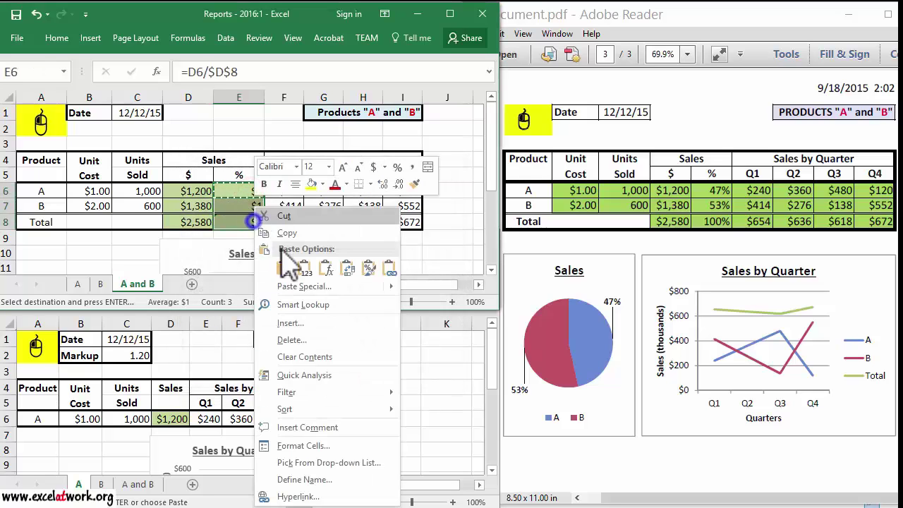
left_click(310, 446)
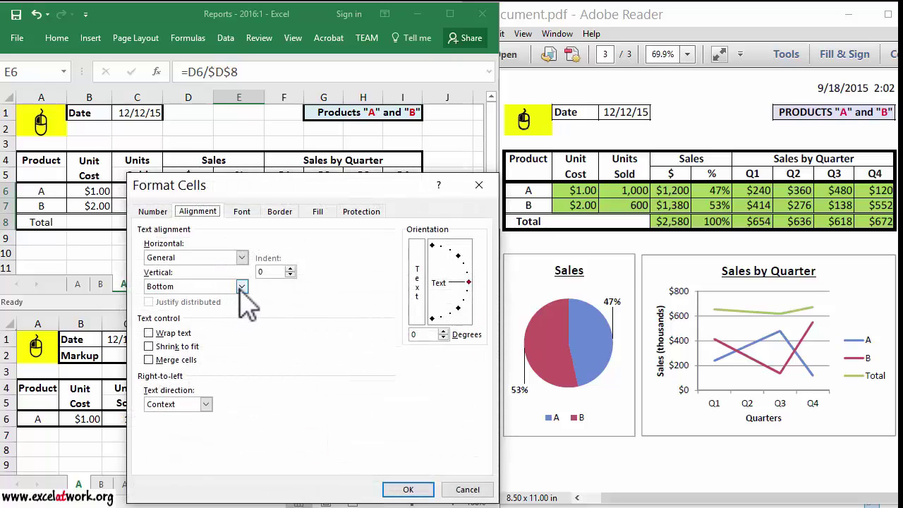
left_click(152, 211)
left_click(173, 295)
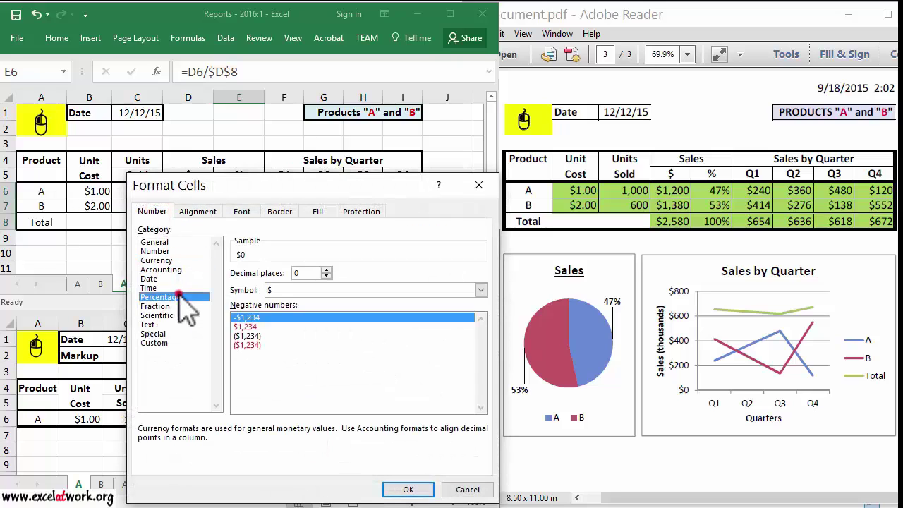
left_click(408, 488)
left_click(233, 241)
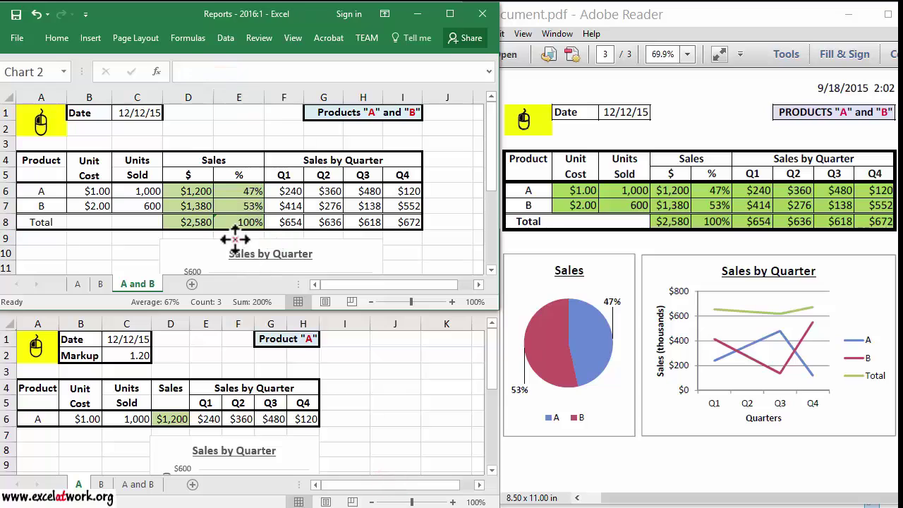
left_click(136, 239)
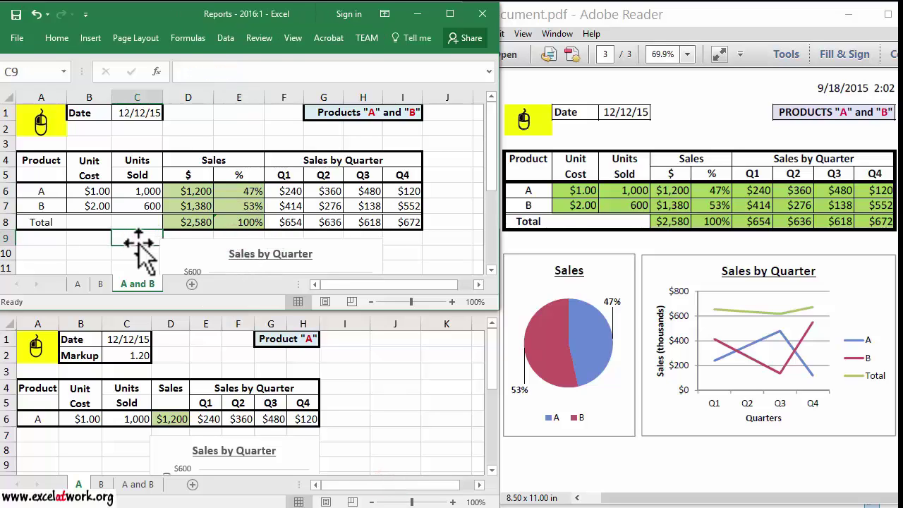
Step: Fill the quarterly sales cells F6:I8 with the same light green as the Sales columns
left_click_drag(286, 191, 409, 222)
left_click(56, 39)
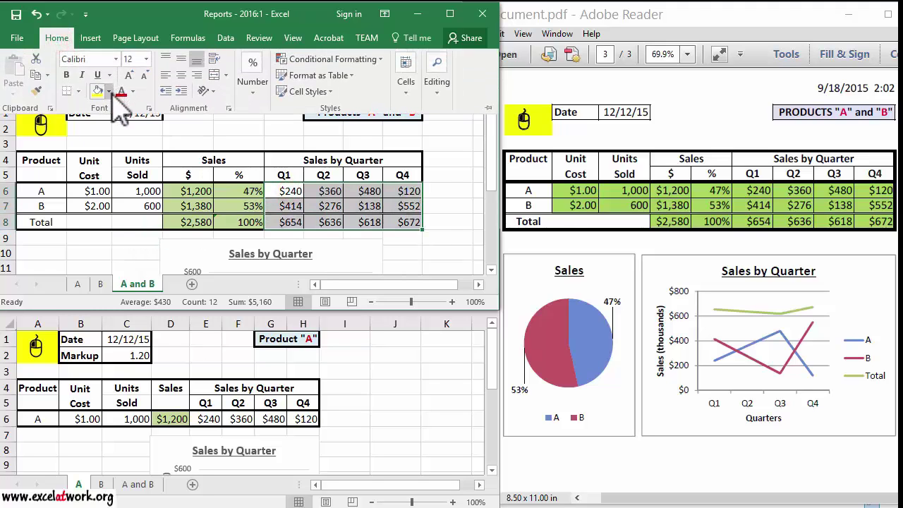
left_click(109, 91)
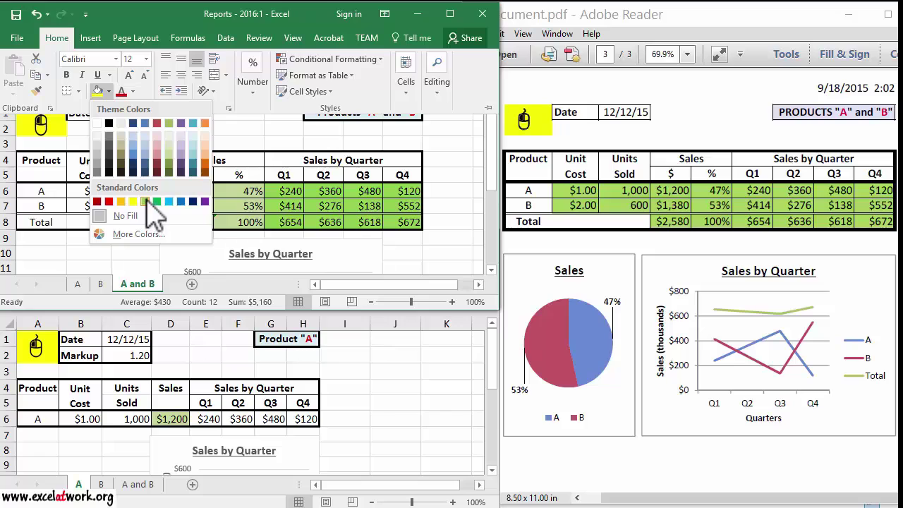
left_click(168, 146)
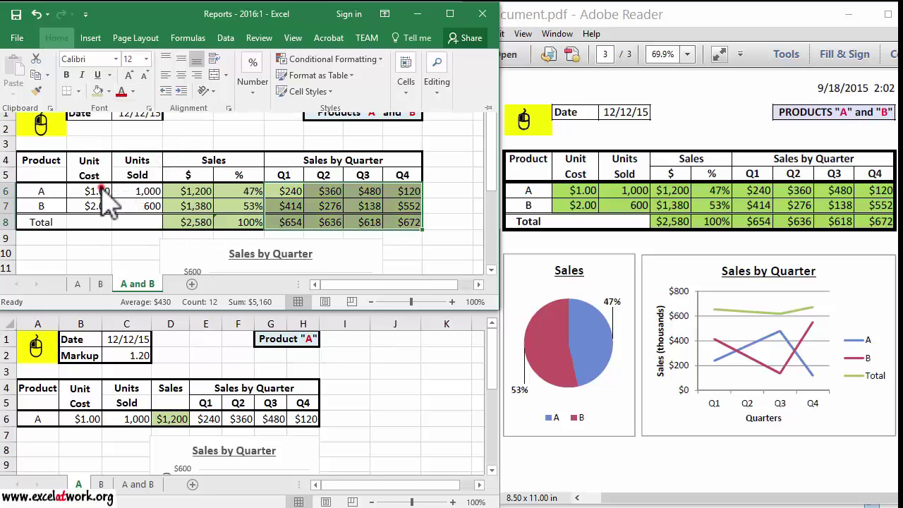
Step: Apply the same light green fill to the unit cost and units sold cells B6:C7
left_click_drag(127, 191, 98, 206)
left_click(58, 38)
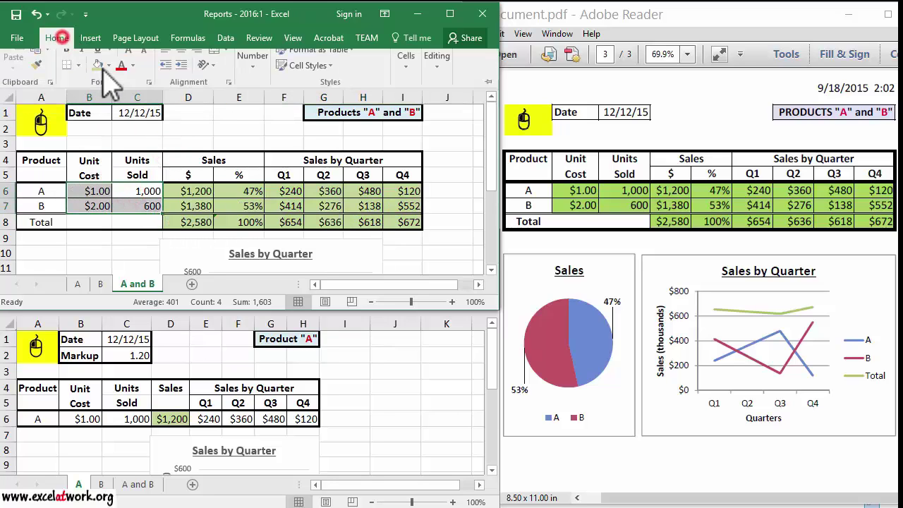
left_click(97, 91)
left_click(139, 203)
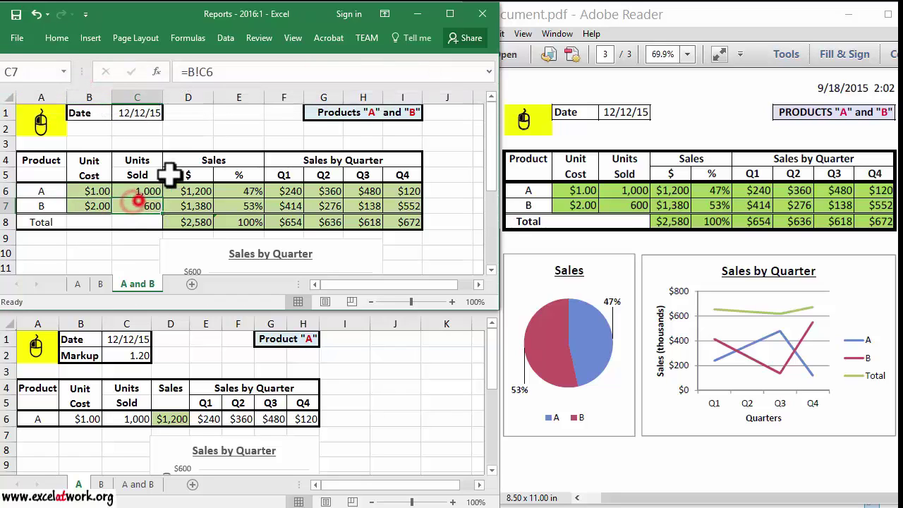
left_click(192, 128)
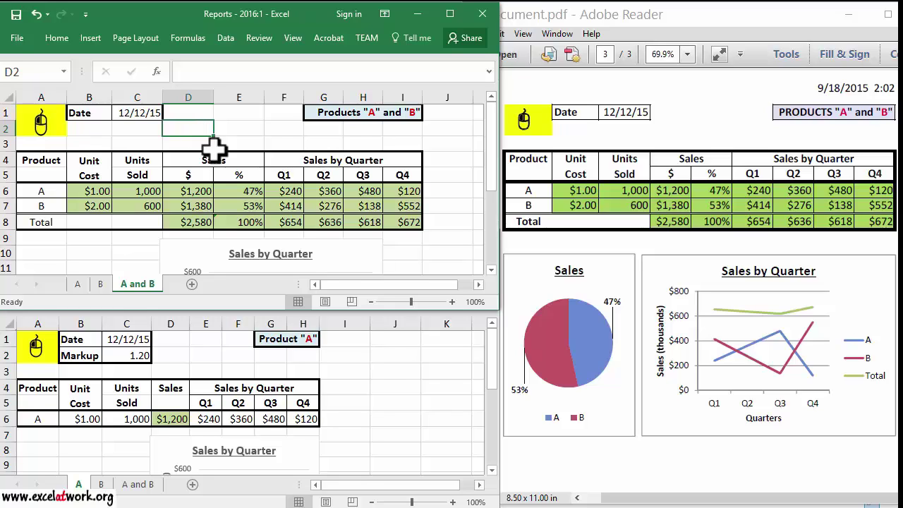
Step: Close the second window of the Reports workbook and stretch the remaining one to the full screen height
left_click(394, 360)
left_click(482, 240)
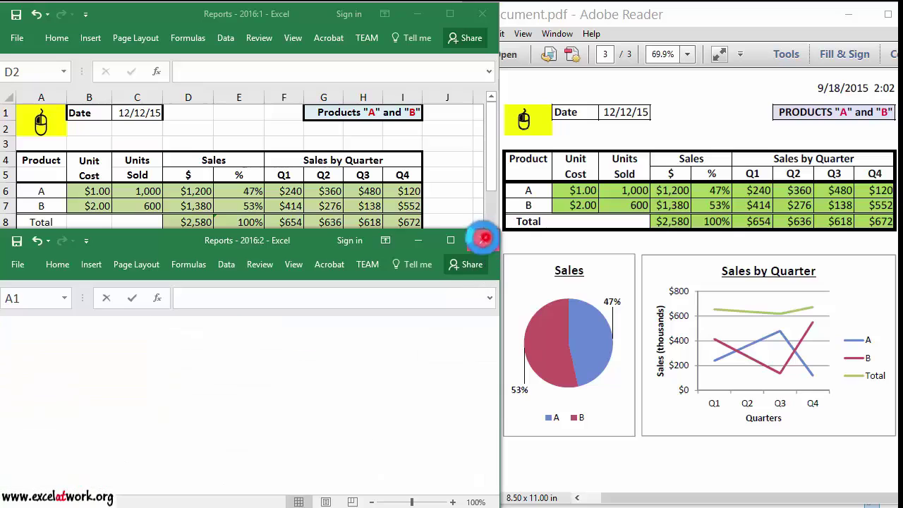
left_click_drag(363, 296, 370, 505)
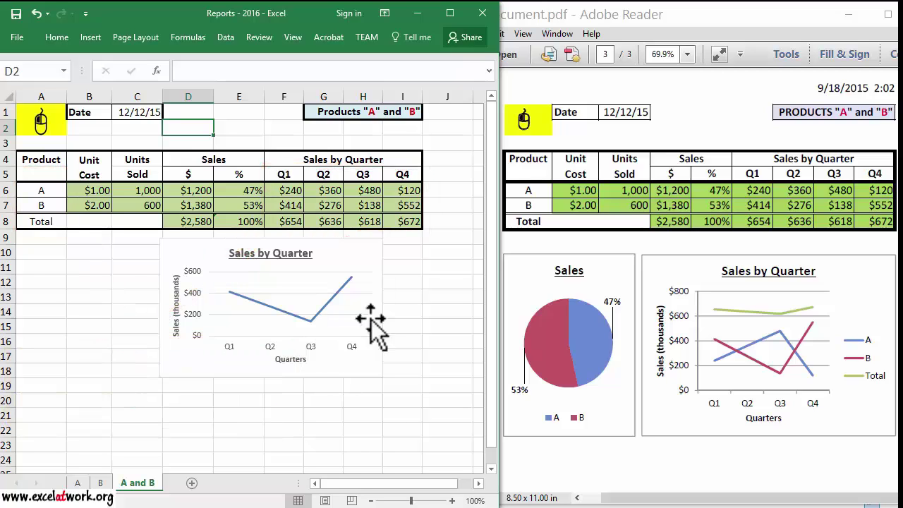
Step: Move the line chart right beneath the quarterly columns and set its data source to A5:A8 and F5:I8 on the A and B sheet
left_click(371, 262)
left_click_drag(371, 262, 400, 282)
right_click(400, 282)
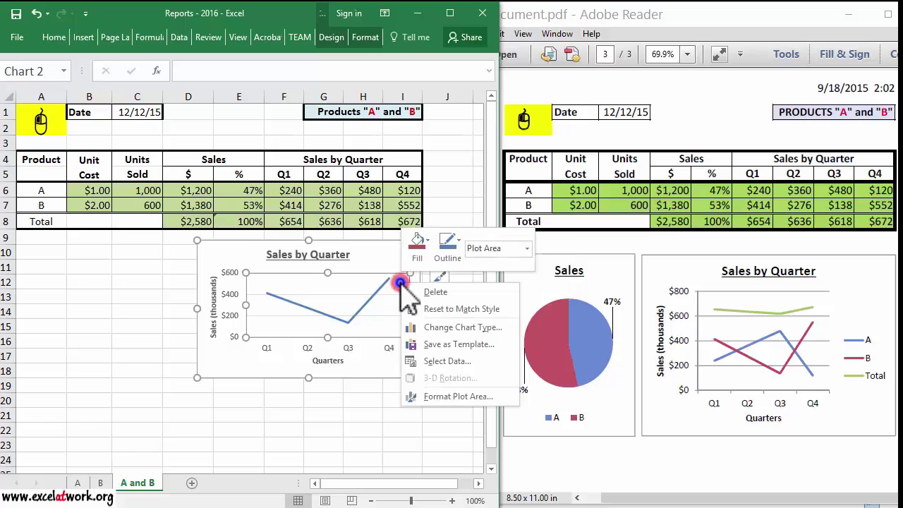
left_click(455, 362)
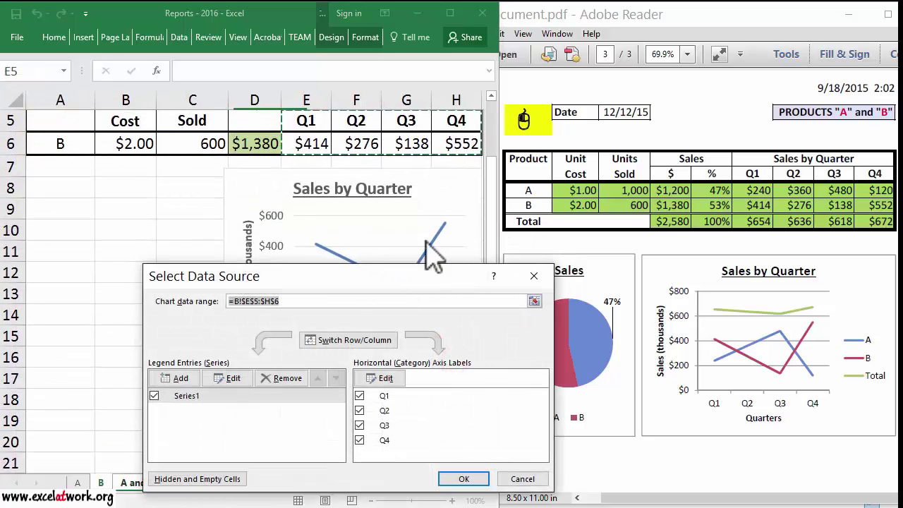
left_click(133, 483)
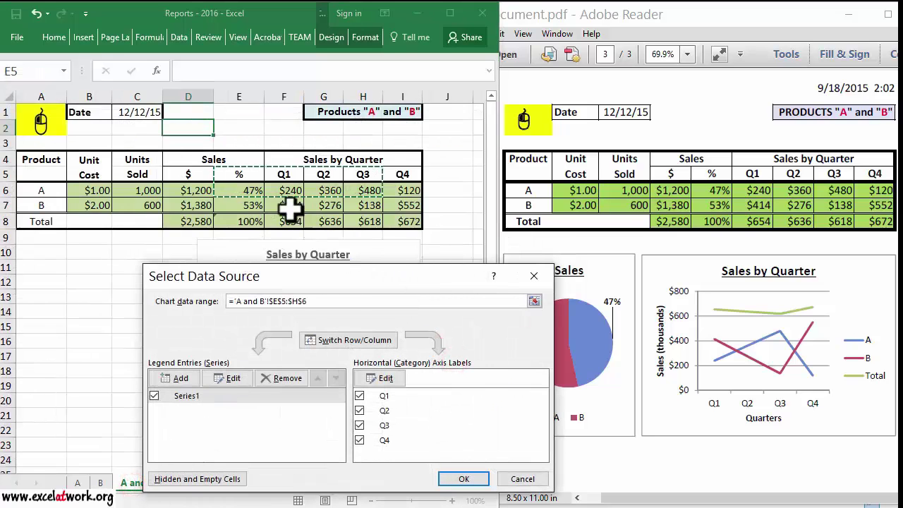
left_click_drag(287, 177, 390, 221)
left_click_drag(55, 177, 57, 221)
left_click(452, 479)
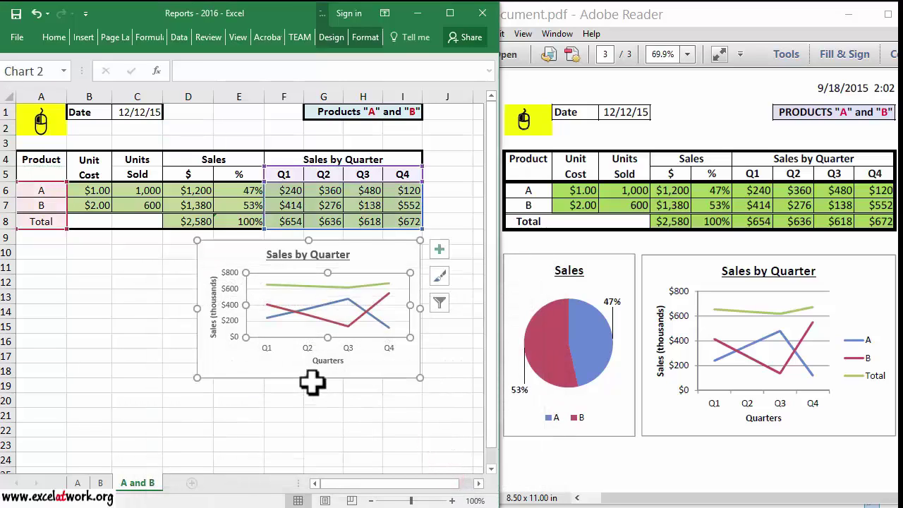
Step: Increase the line chart's height so its lower edge reaches row 21
left_click_drag(308, 378, 304, 421)
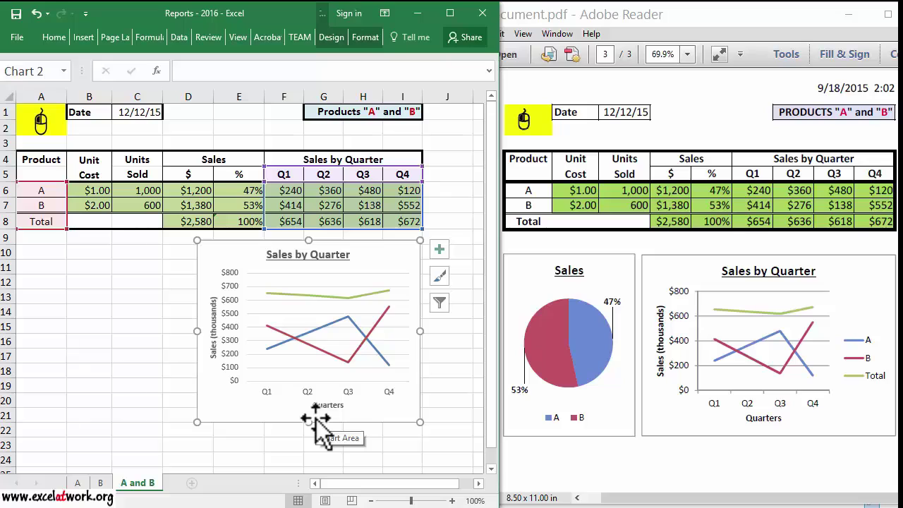
Step: Add a legend at the right side of the Sales by Quarter line chart
left_click(337, 41)
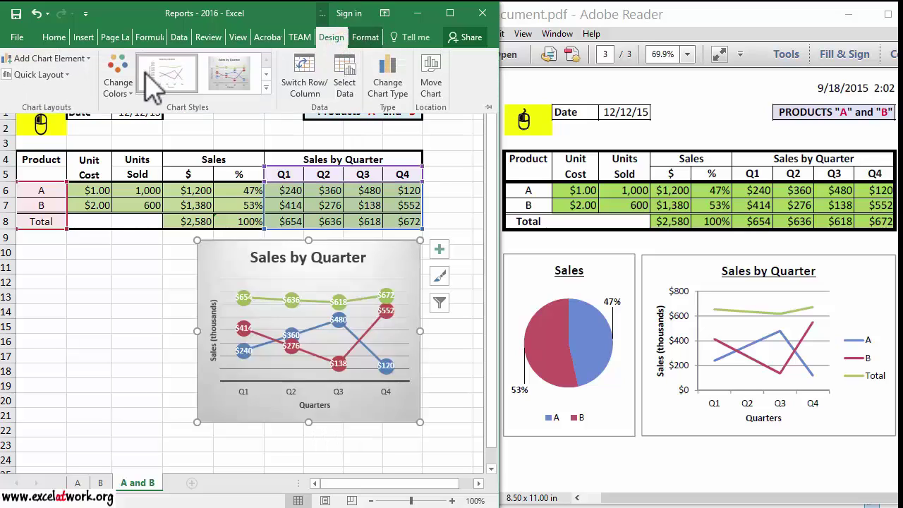
left_click(51, 58)
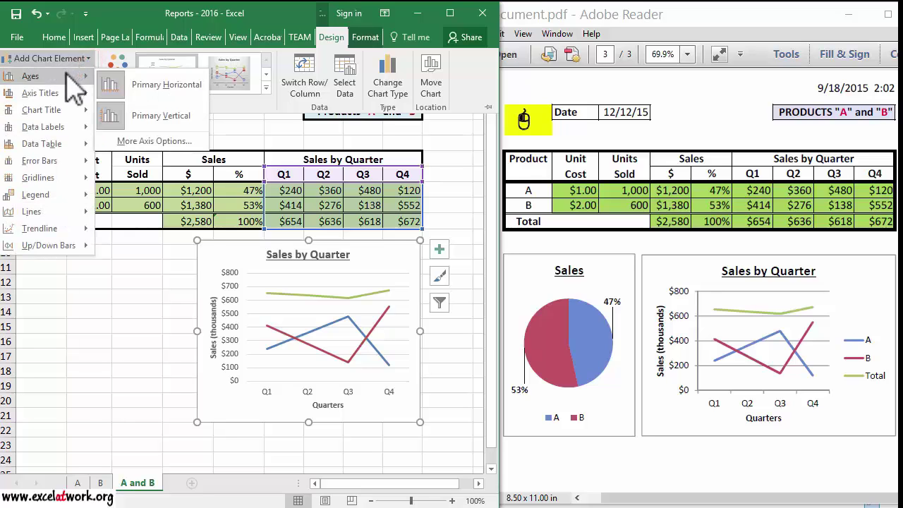
mouse_move(59, 197)
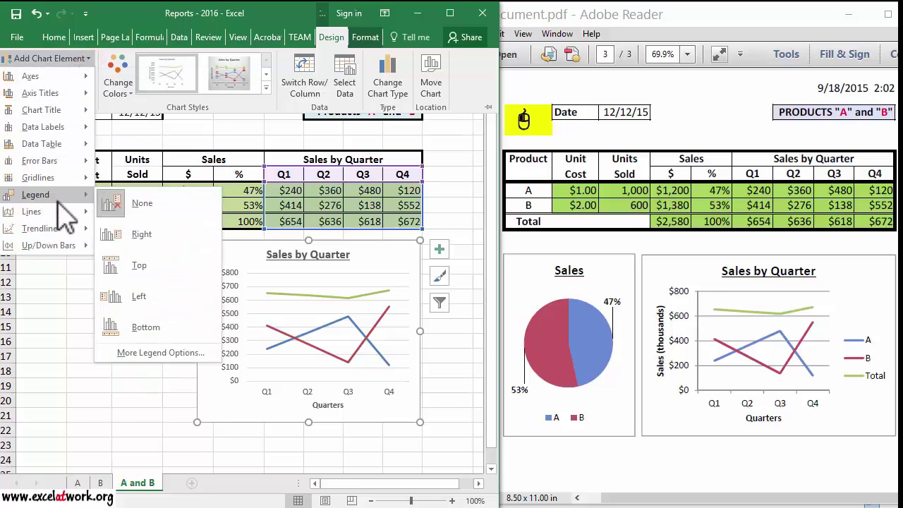
left_click(173, 242)
left_click(151, 310)
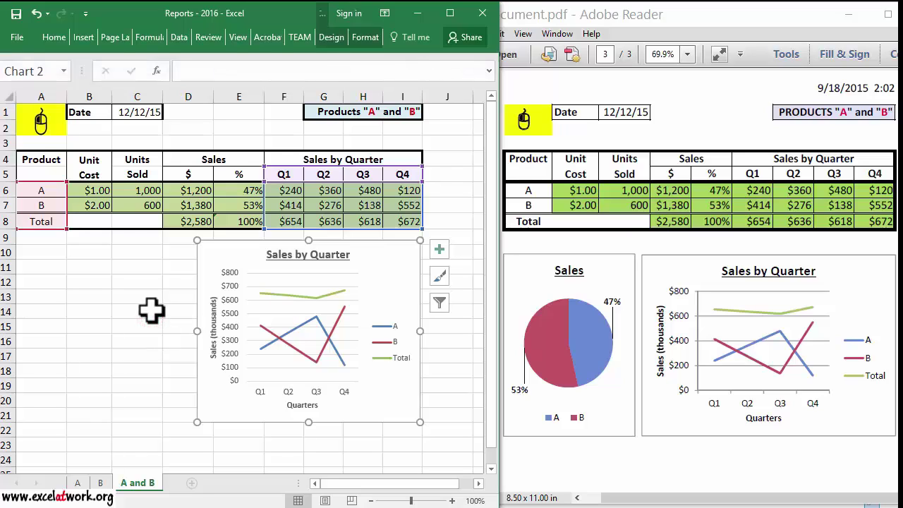
left_click(151, 310)
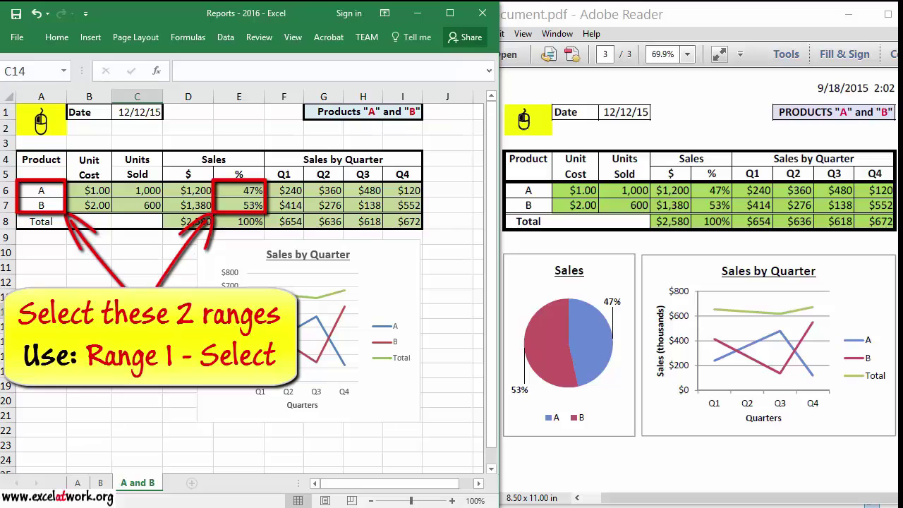
Step: Insert a 2-D pie chart based on the product names A6:A7 and sales percentages E6:E7
left_click(61, 253)
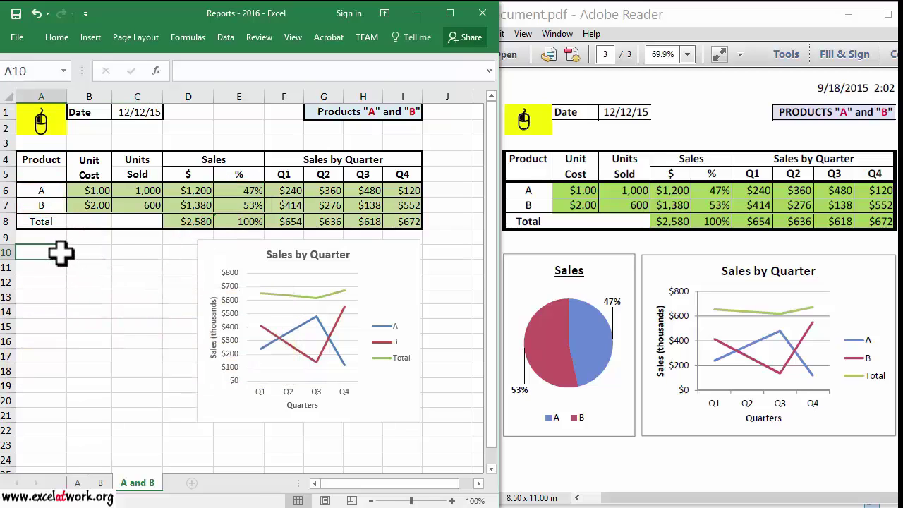
left_click_drag(42, 191, 42, 205)
left_click_drag(244, 190, 247, 205)
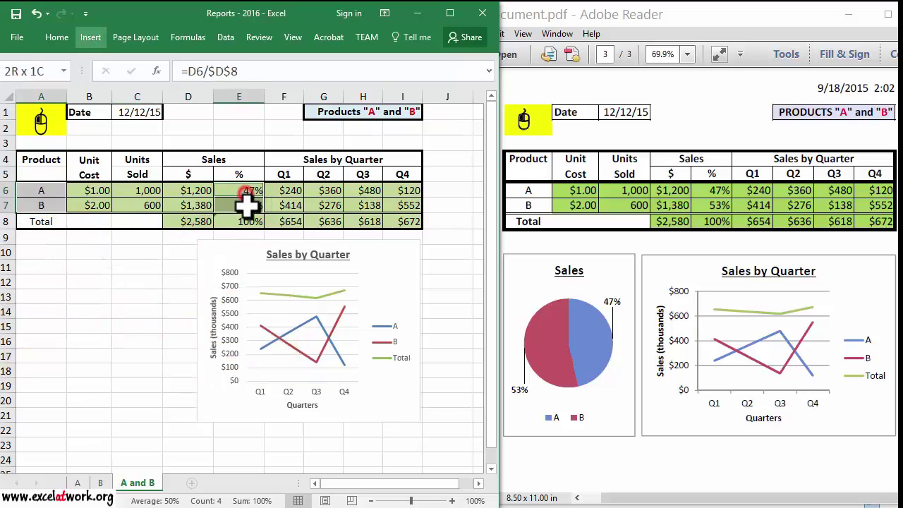
left_click(92, 38)
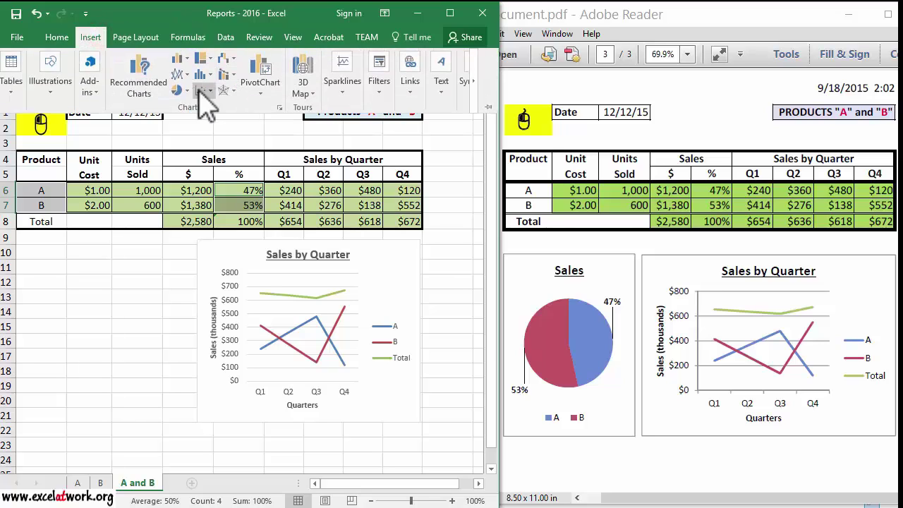
left_click(181, 91)
left_click(189, 132)
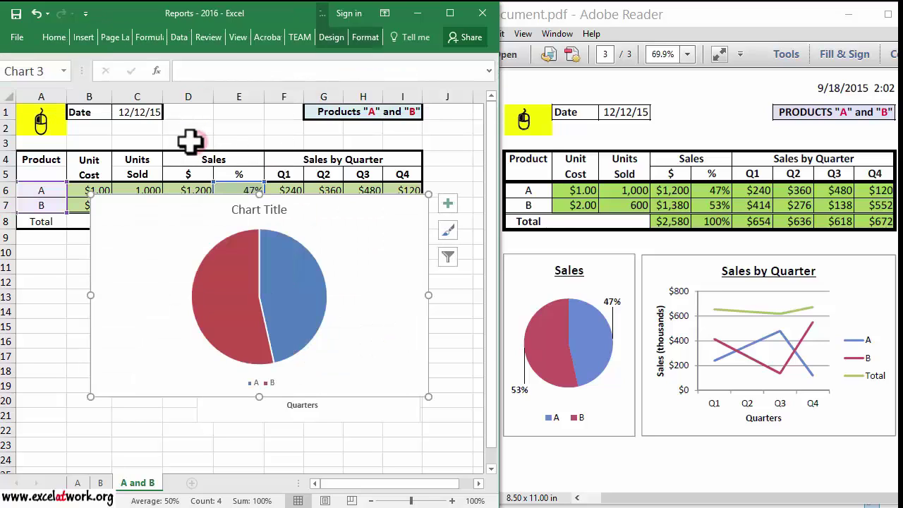
Step: Place the pie chart beneath the table beside the line chart and shrink it to span columns A to D, down to row 21
mouse_move(385, 317)
left_mouse_down()
mouse_move(375, 366)
mouse_move(360, 374)
mouse_move(292, 360)
left_mouse_up()
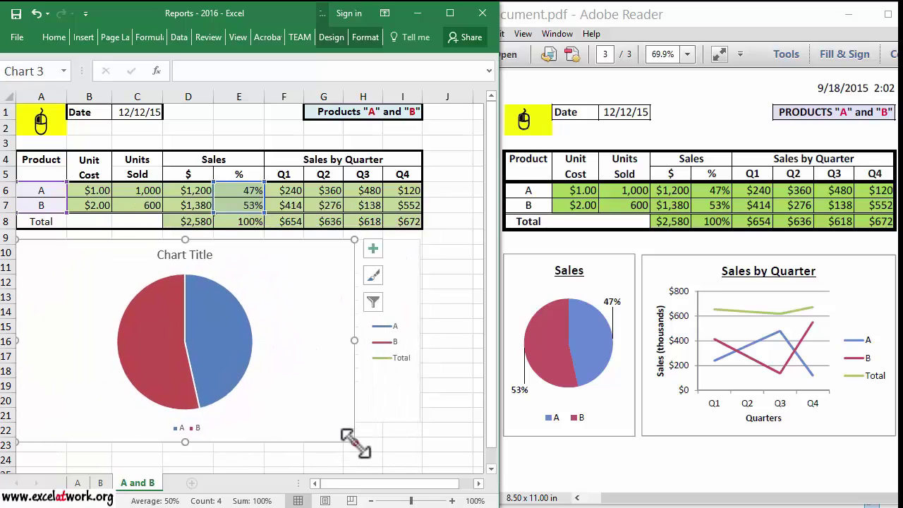
mouse_move(354, 441)
left_mouse_down()
mouse_move(328, 423)
mouse_move(272, 412)
mouse_move(215, 423)
mouse_move(216, 432)
mouse_move(192, 421)
left_mouse_up()
left_click(218, 428)
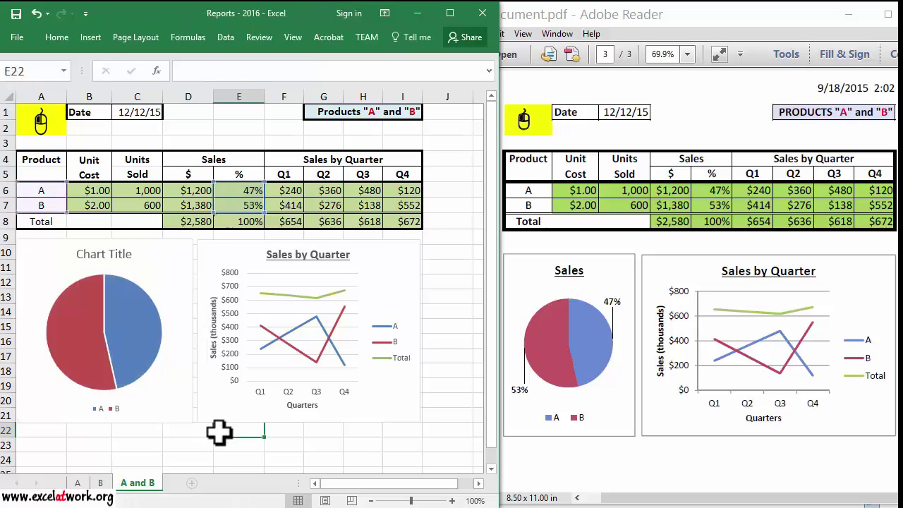
Step: Set the pie chart legend's font size to 14
left_click(182, 400)
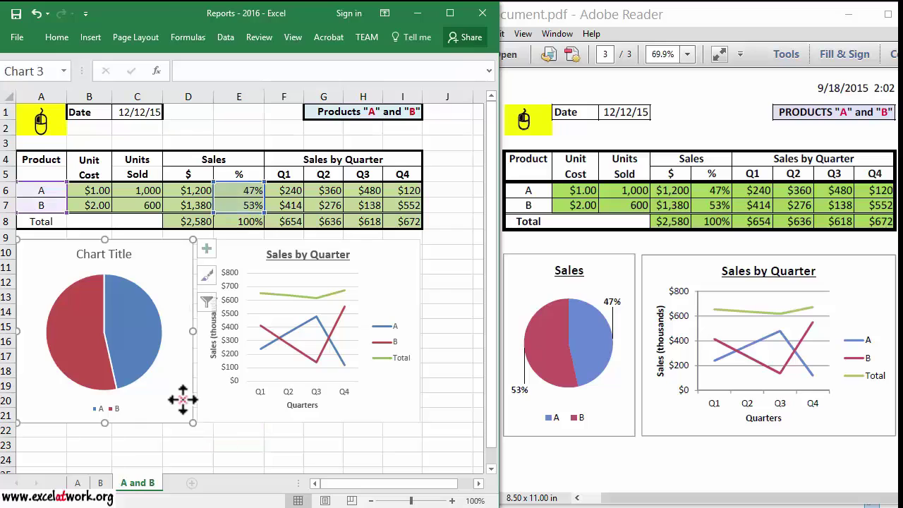
left_click(111, 408)
right_click(115, 411)
left_click(169, 328)
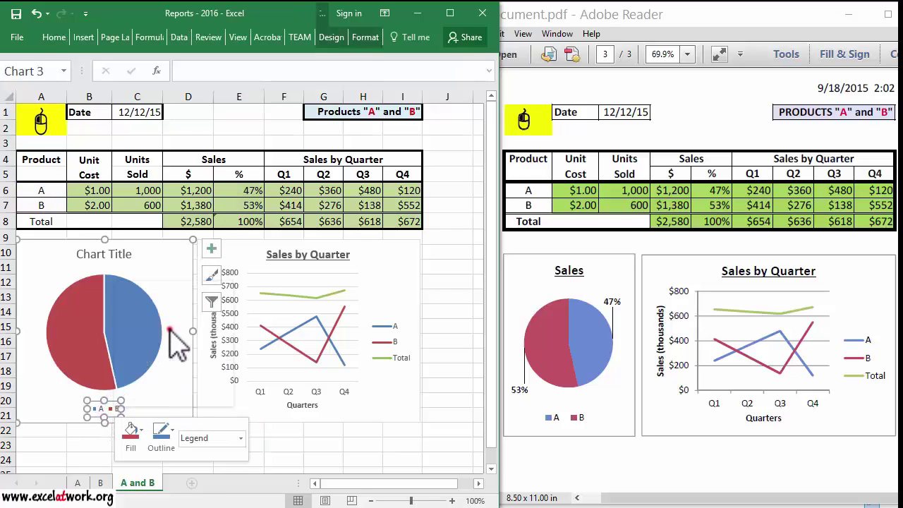
double_click(340, 208)
type("14")
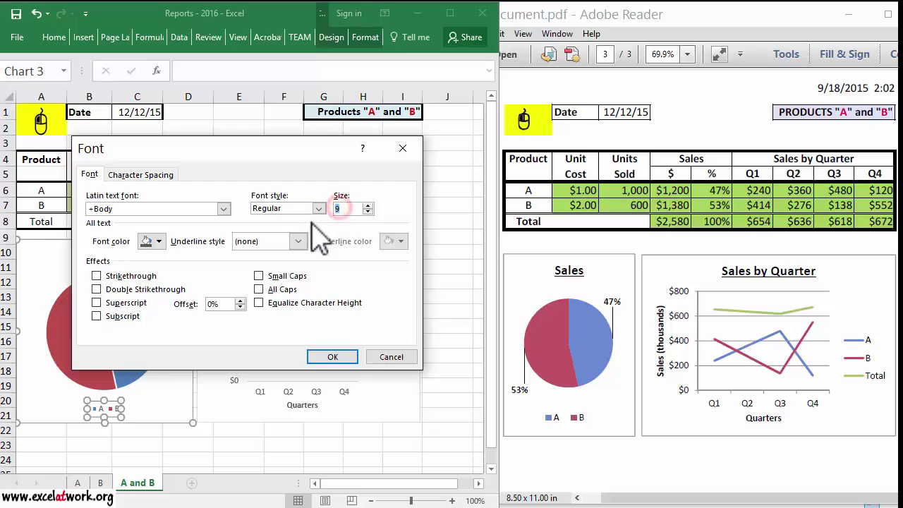
left_click(325, 356)
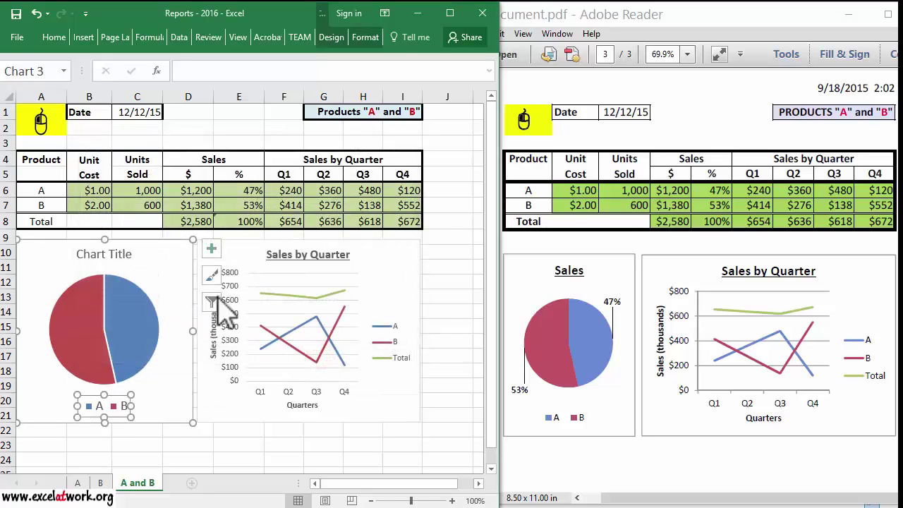
Step: Format the pie chart title with font size 16 and a single-line underline
right_click(130, 263)
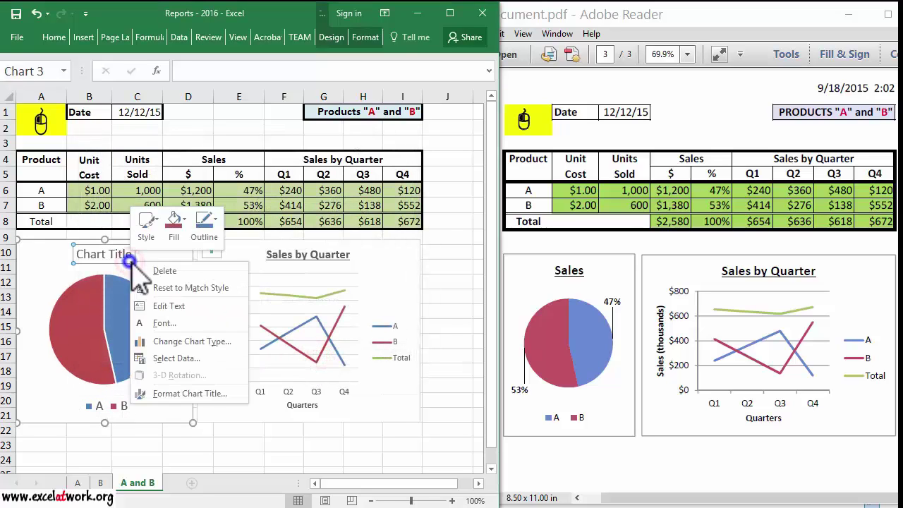
left_click(169, 323)
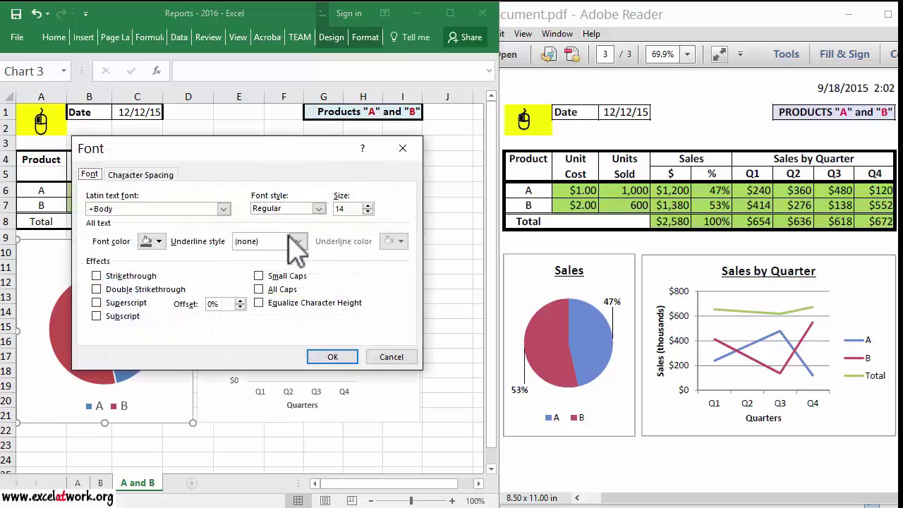
double_click(341, 208)
type("16")
left_click(297, 241)
left_click(282, 275)
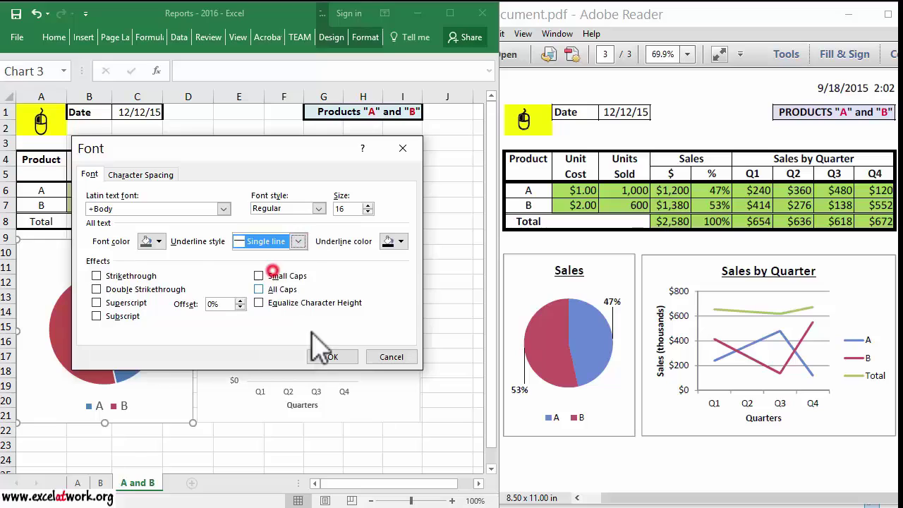
left_click(328, 356)
Step: Replace the pie chart's placeholder title with "Sales"
left_click(127, 255)
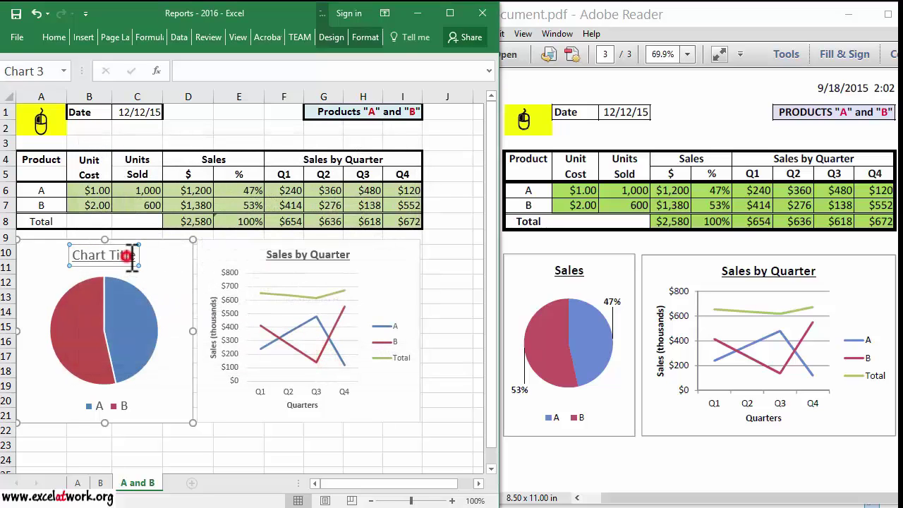
key("BackSpace")
key("BackSpace")
key("BackSpace")
key("BackSpace")
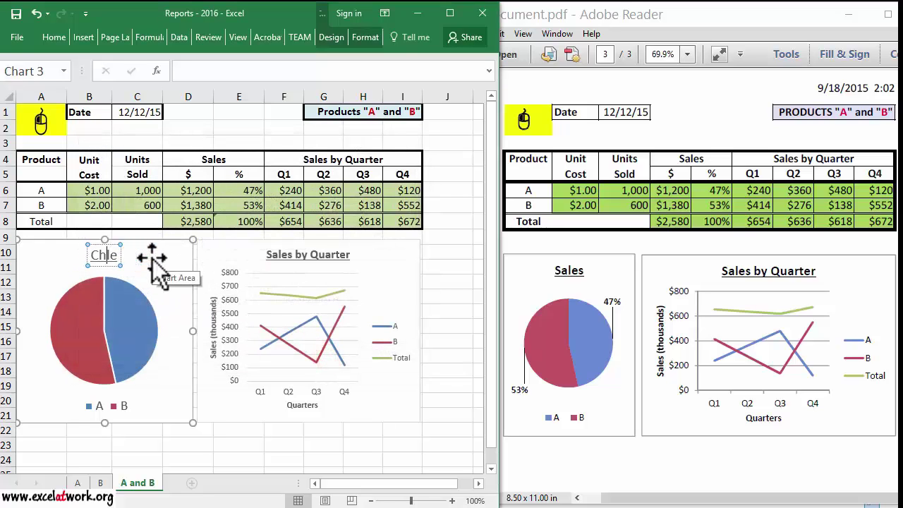
key("BackSpace")
key("BackSpace")
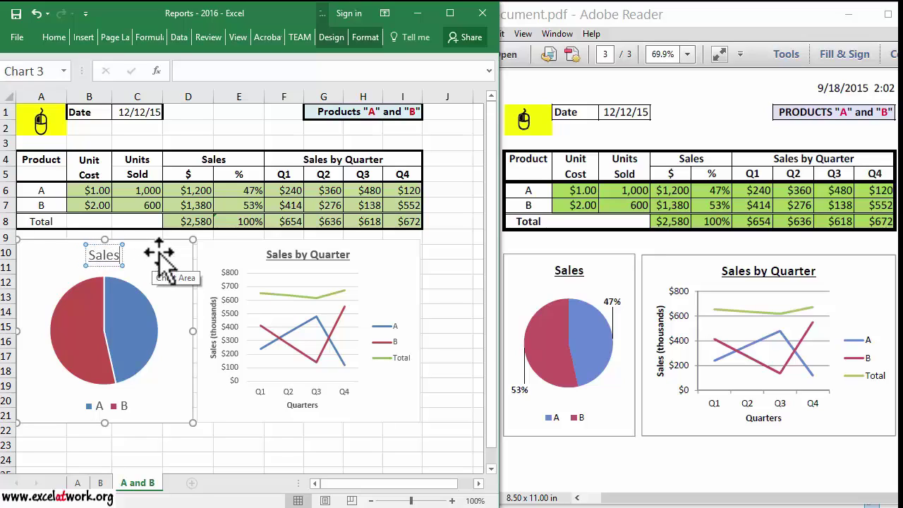
Step: Add data labels outside the slices of the Sales pie chart and collapse the ribbon
left_click(158, 248)
left_click(331, 37)
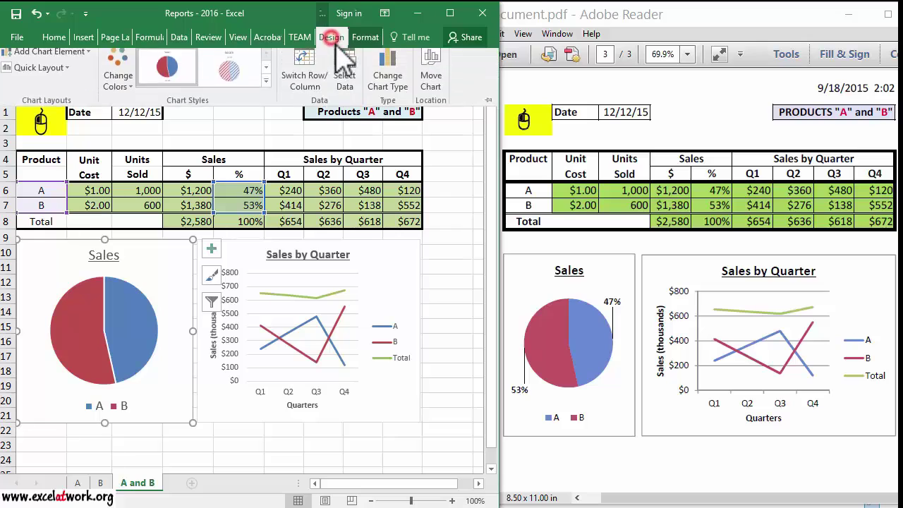
left_click(87, 58)
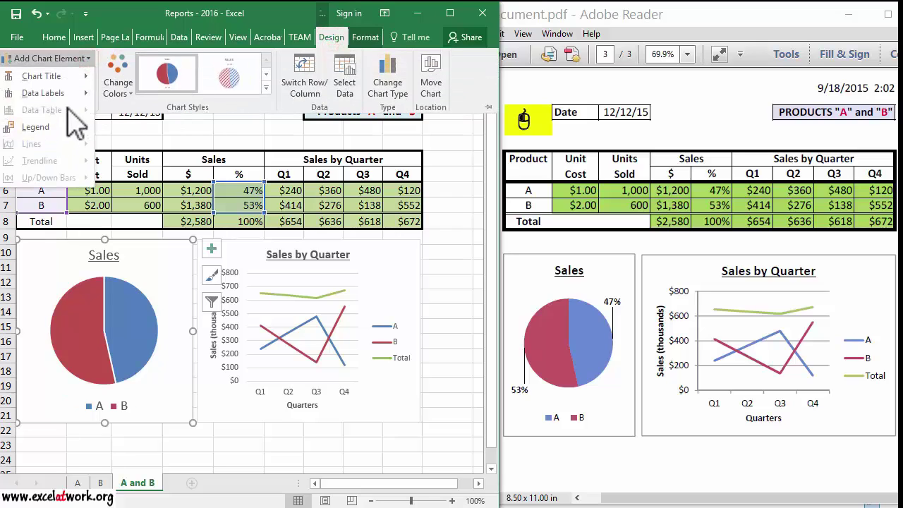
mouse_move(78, 92)
left_click(154, 195)
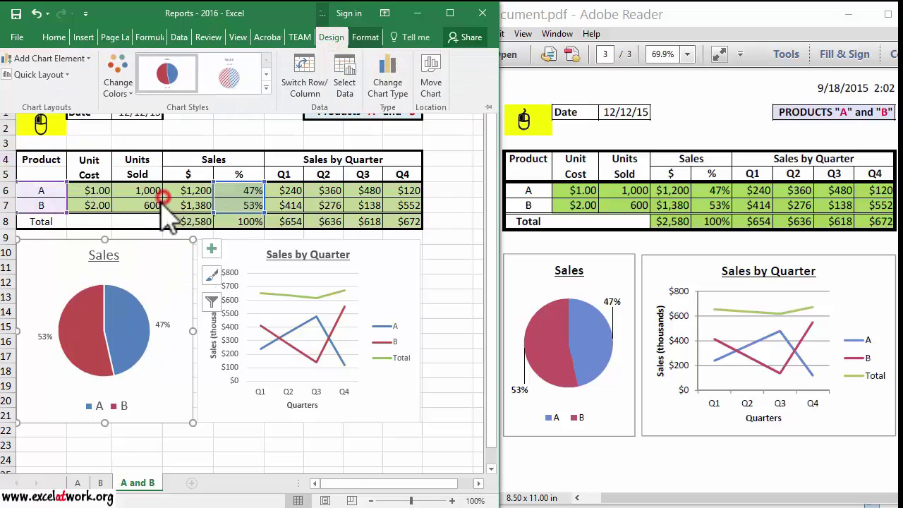
key("ctrl+F1")
Step: Set the pie chart data labels' font size to 14
left_click(162, 324)
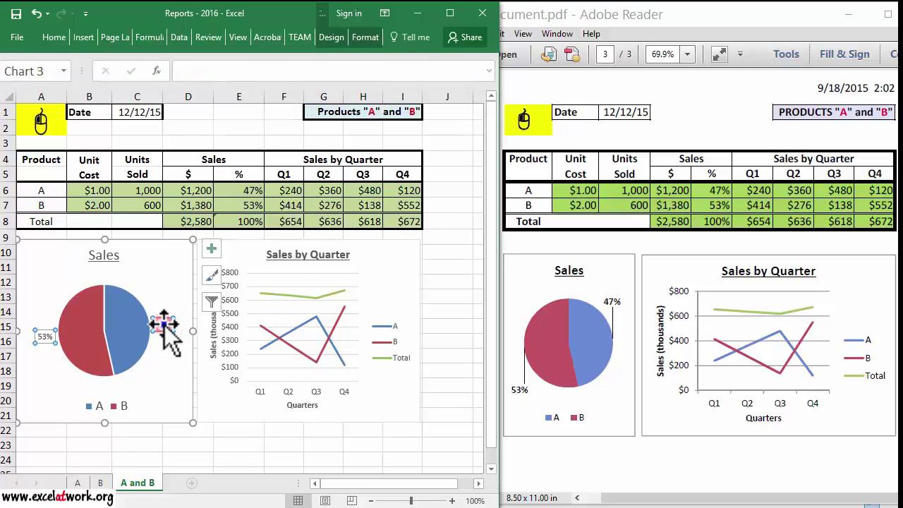
right_click(162, 325)
left_click(209, 367)
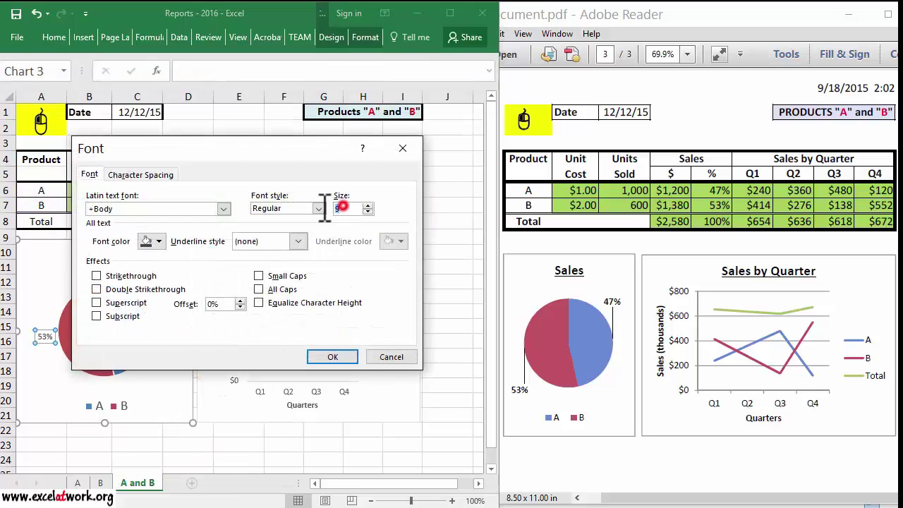
type("14")
left_click(332, 356)
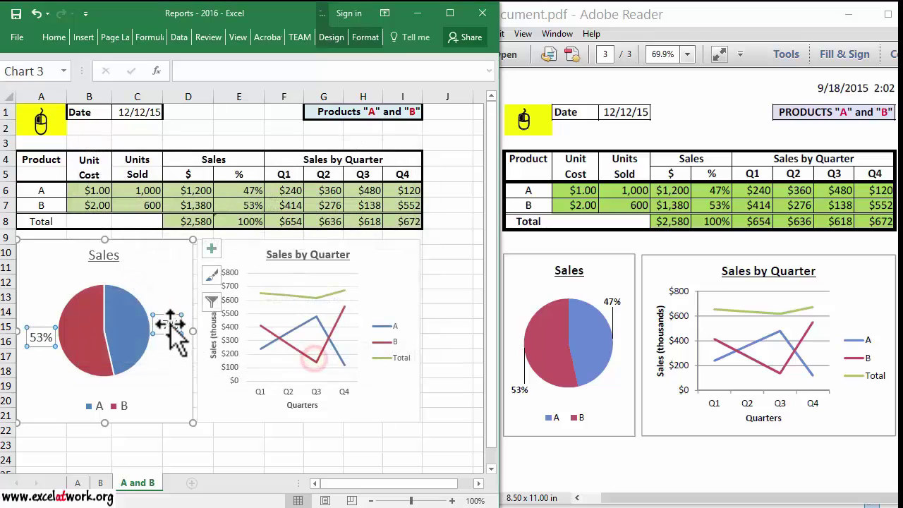
Step: Move the 47% label to the pie's upper right and the 53% label to its lower left, far enough out for leader lines
left_click(169, 311)
left_click_drag(170, 303, 170, 311)
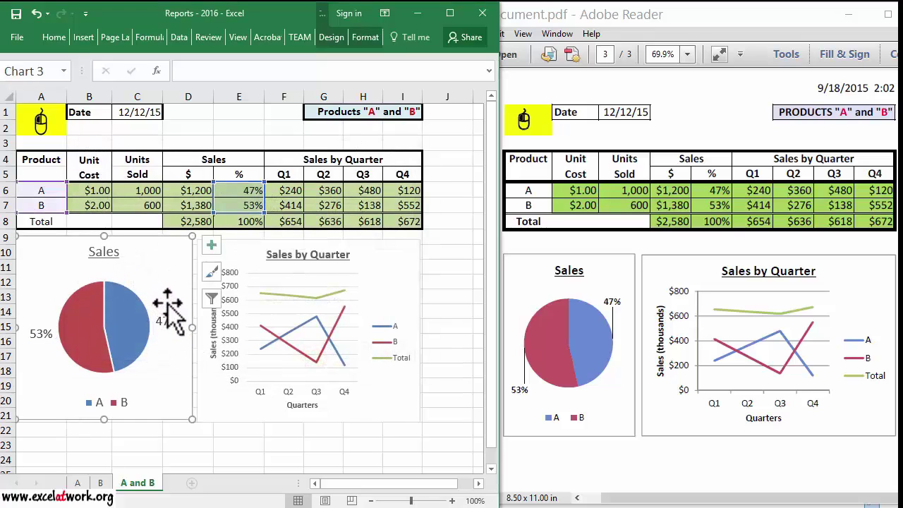
key("ctrl+z")
left_click(170, 322)
left_click(169, 322)
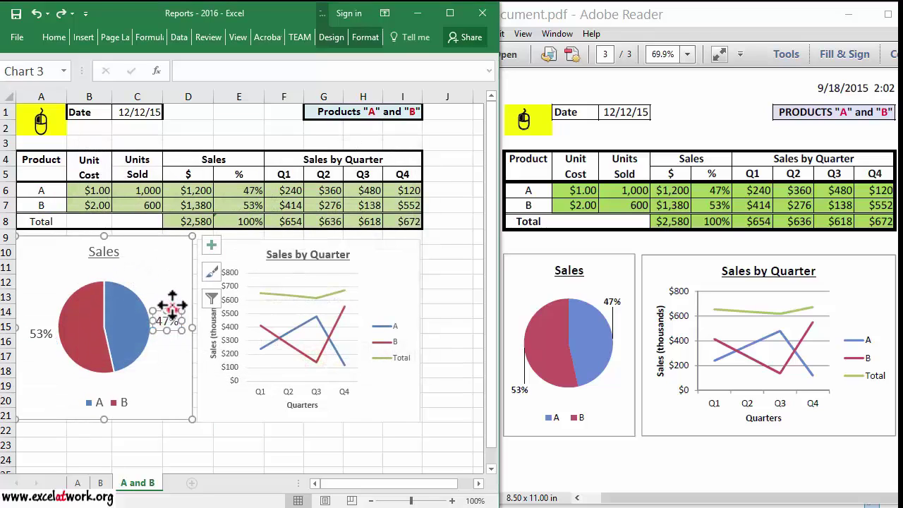
left_click_drag(169, 310, 168, 286)
left_click(41, 333)
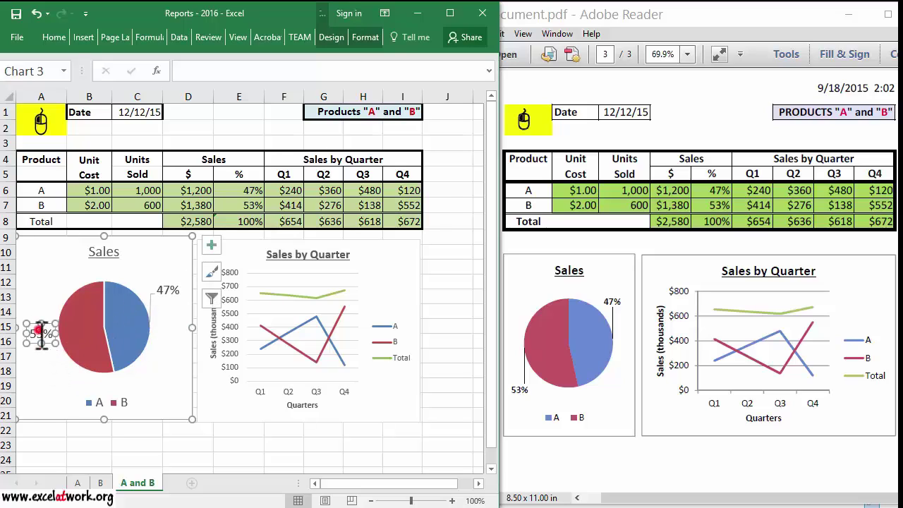
left_click_drag(34, 344, 29, 372)
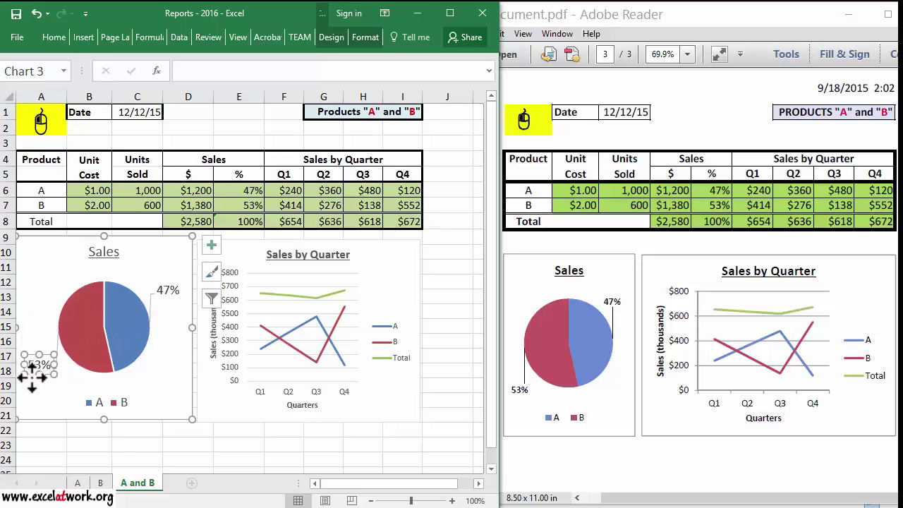
left_click(121, 442)
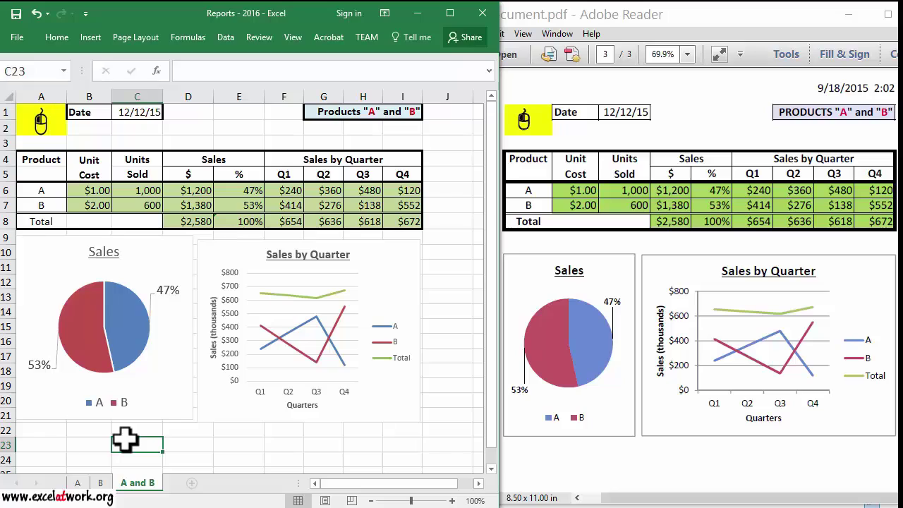